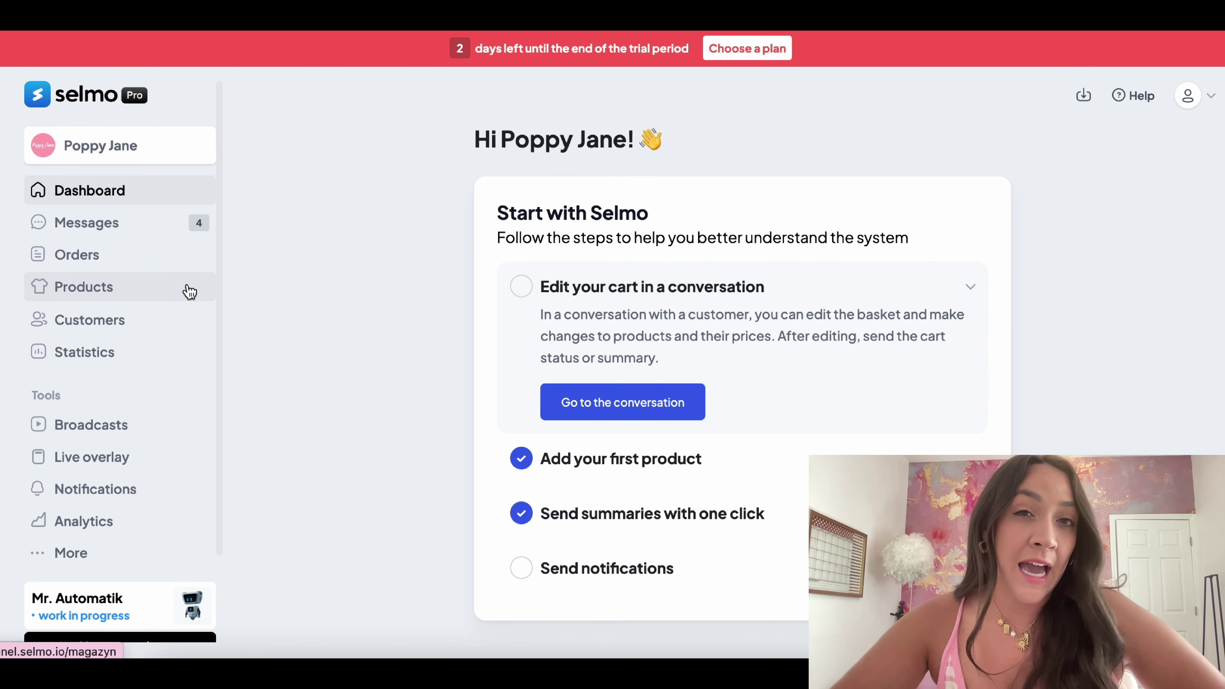
Open the list of all products from the dashboard.
{"action": "scroll", "coordinate": [197, 344], "scroll_direction": "down", "scroll_amount": 3}
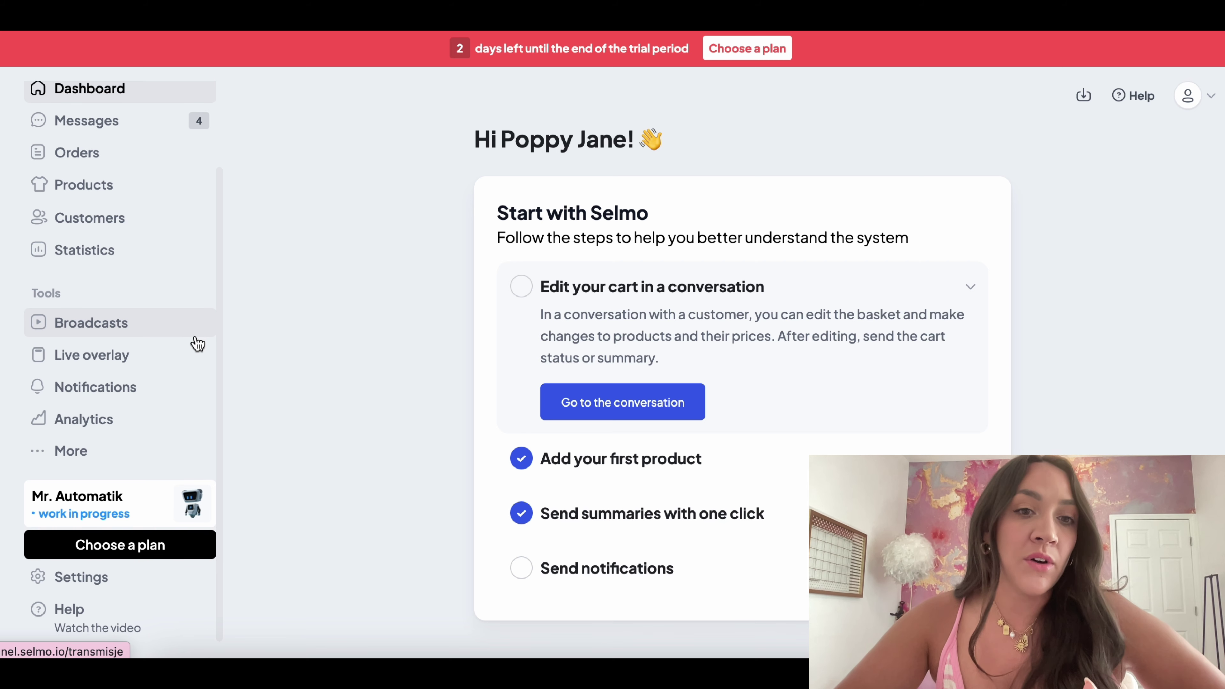
{"action": "scroll", "coordinate": [195, 343], "scroll_direction": "up", "scroll_amount": 3}
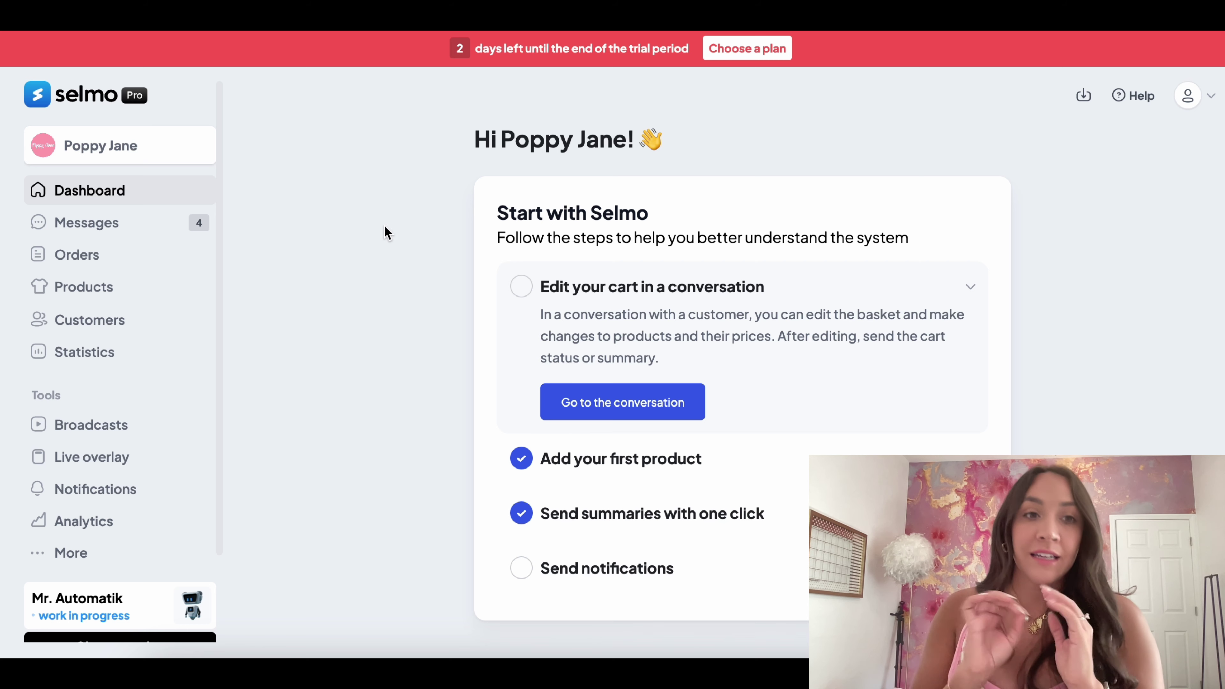
{"action": "left_click", "coordinate": [205, 290]}
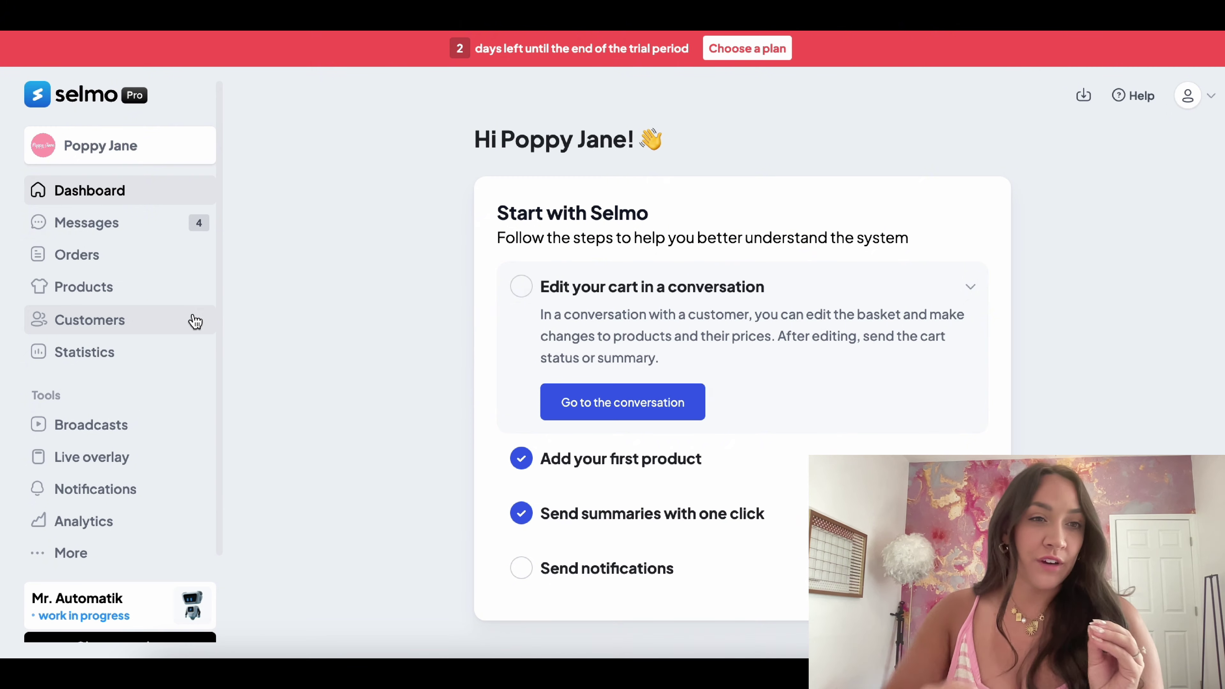
{"action": "scroll", "coordinate": [340, 308], "scroll_direction": "down", "scroll_amount": 2}
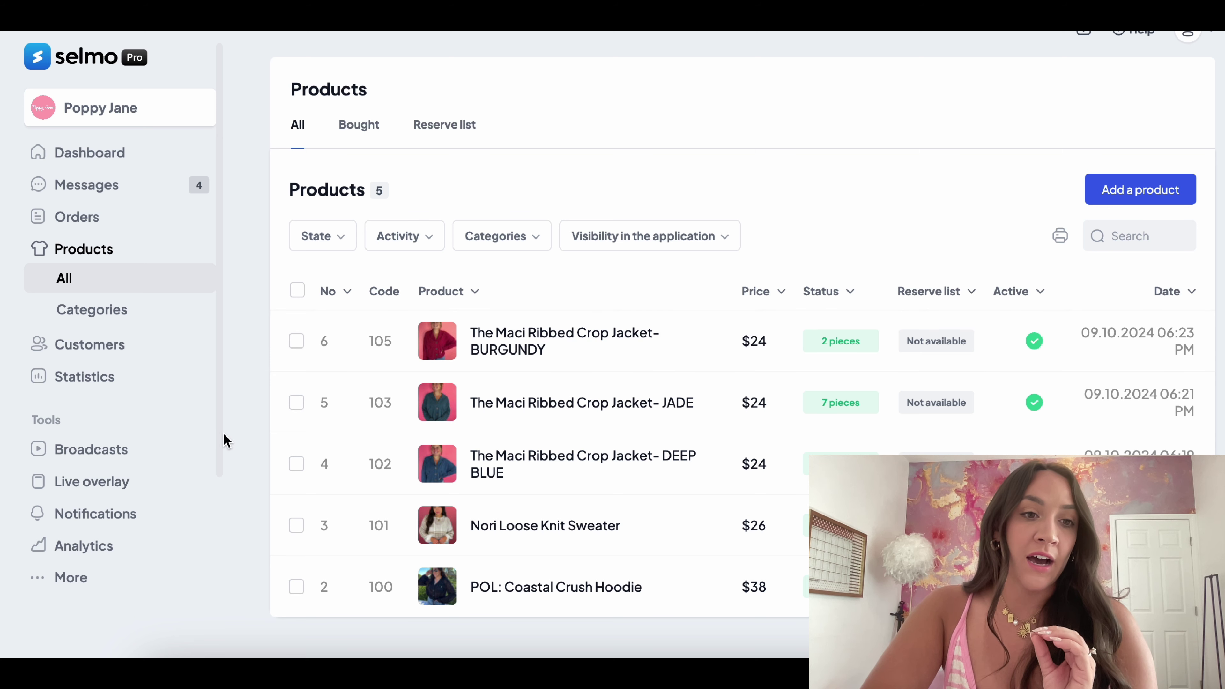
Open the Integrations section of the store settings.
{"action": "scroll", "coordinate": [249, 329], "scroll_direction": "down", "scroll_amount": 1}
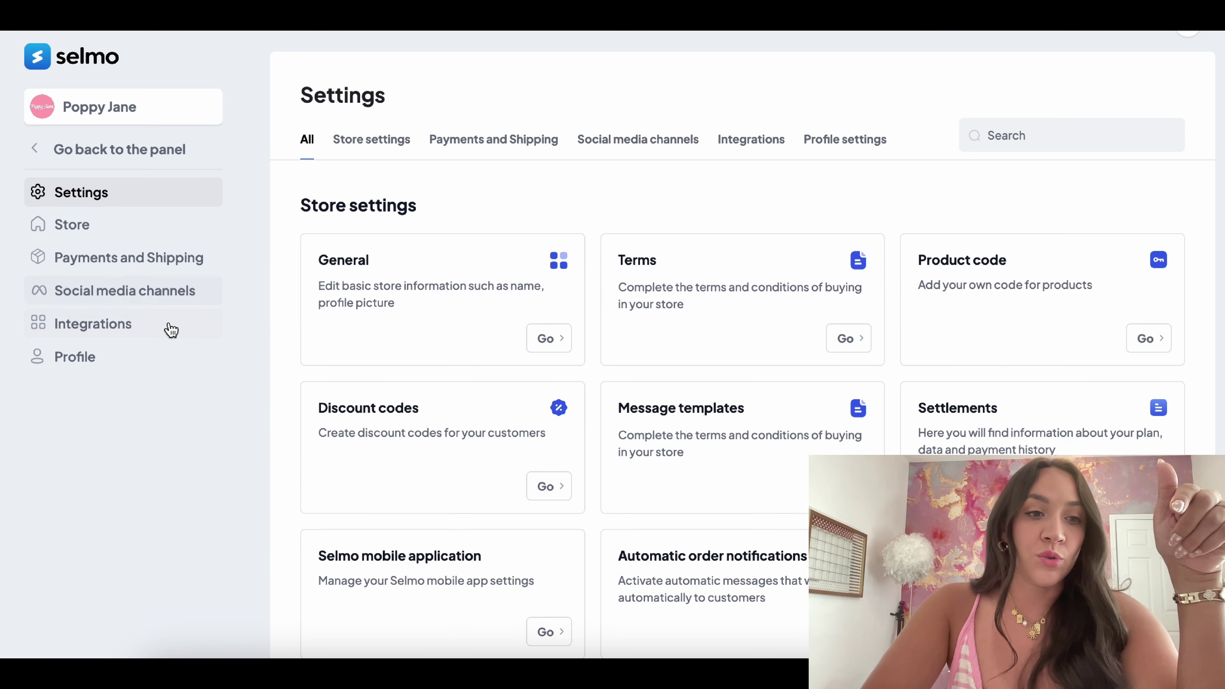
{"action": "left_click", "coordinate": [169, 328]}
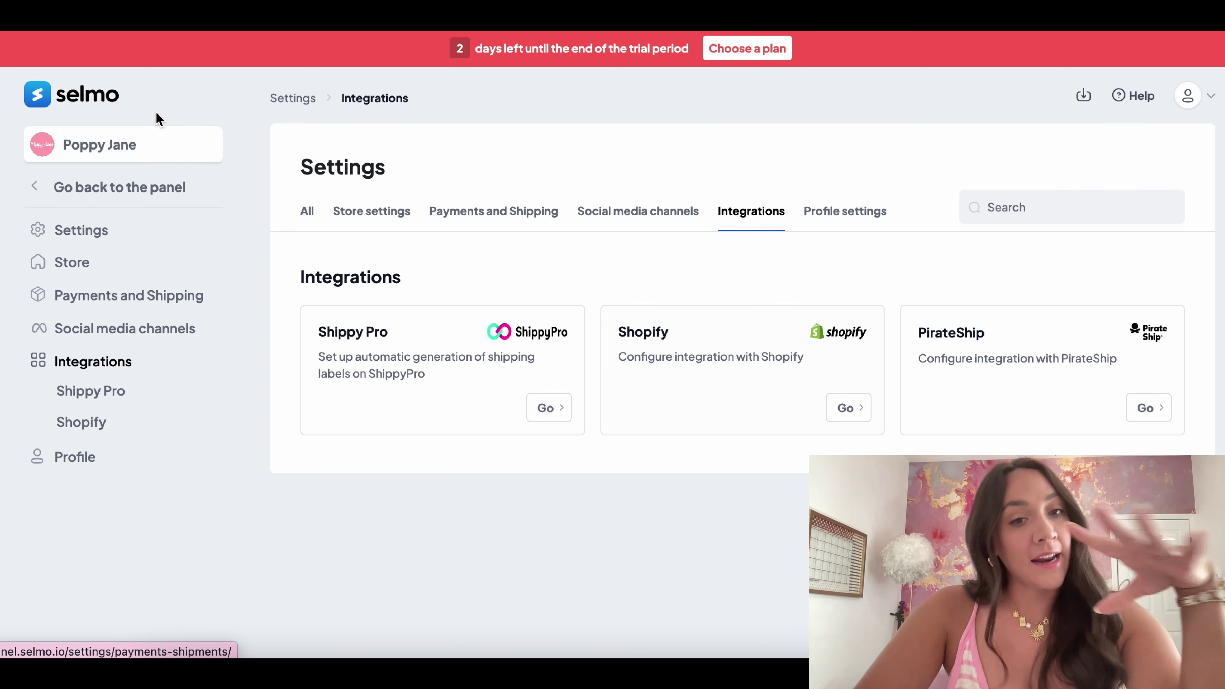
Leave the settings and review the full product list with its codes, prices and stock status.
{"action": "left_click", "coordinate": [87, 187]}
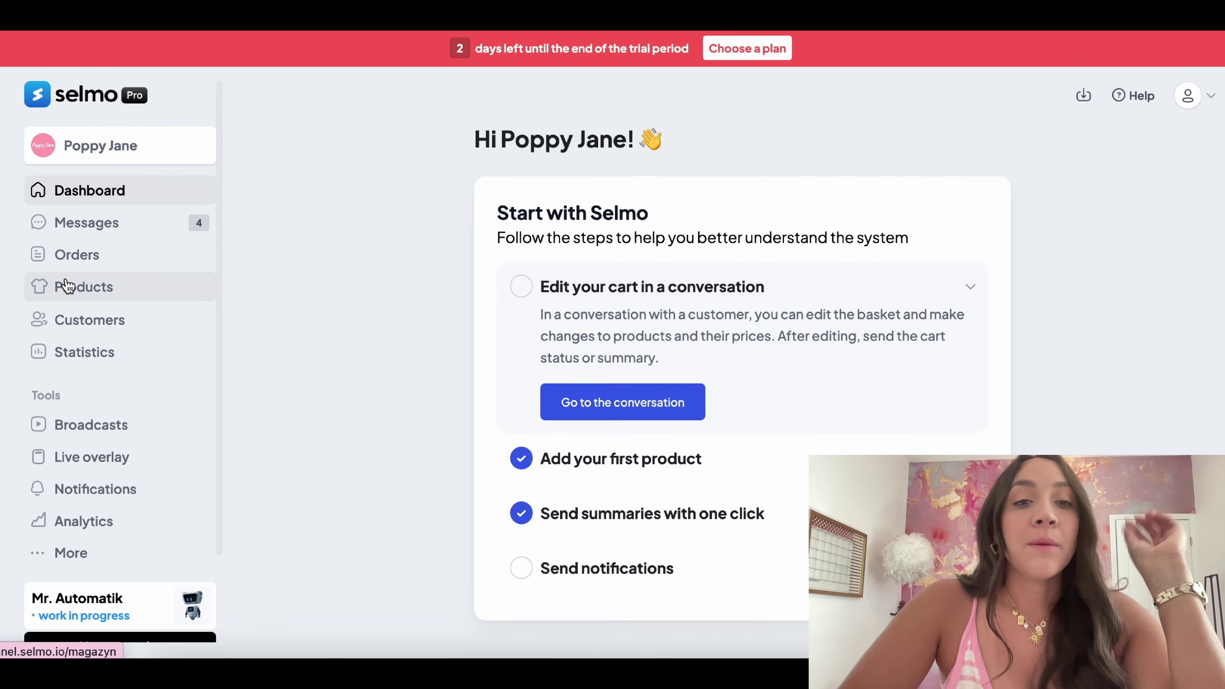
{"action": "left_click", "coordinate": [69, 285]}
{"action": "scroll", "coordinate": [272, 261], "scroll_direction": "down", "scroll_amount": 2}
{"action": "scroll", "coordinate": [271, 263], "scroll_direction": "down", "scroll_amount": 3}
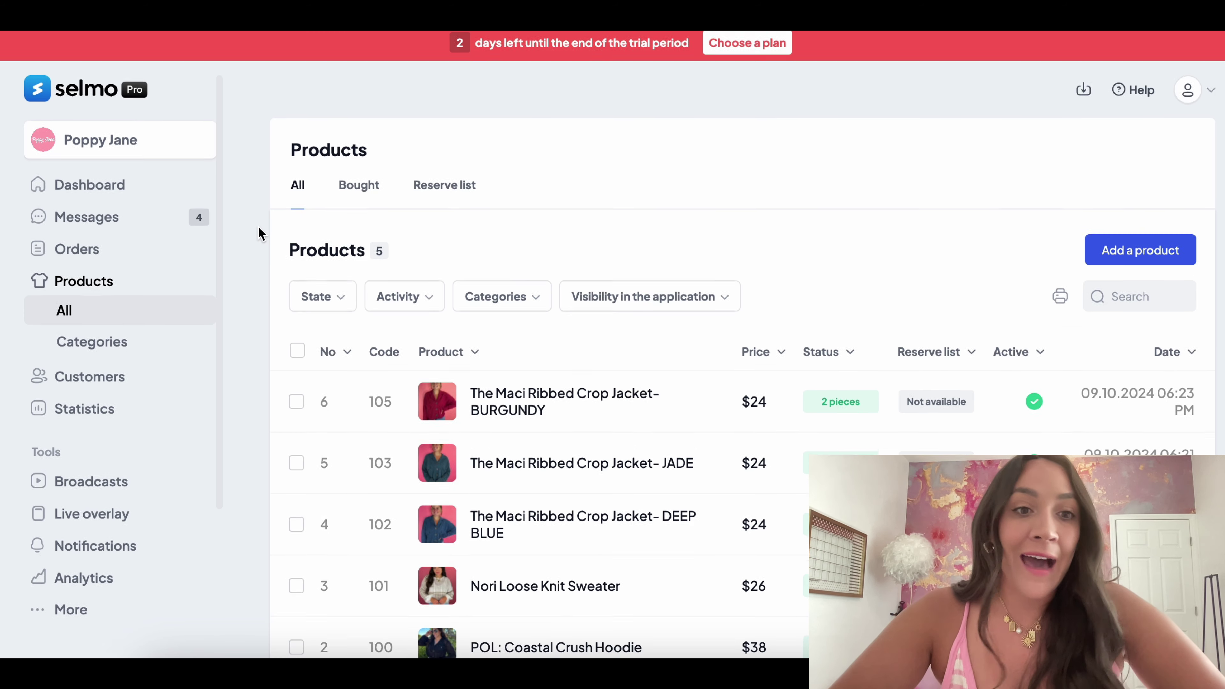
{"action": "scroll", "coordinate": [259, 233], "scroll_direction": "down", "scroll_amount": 1}
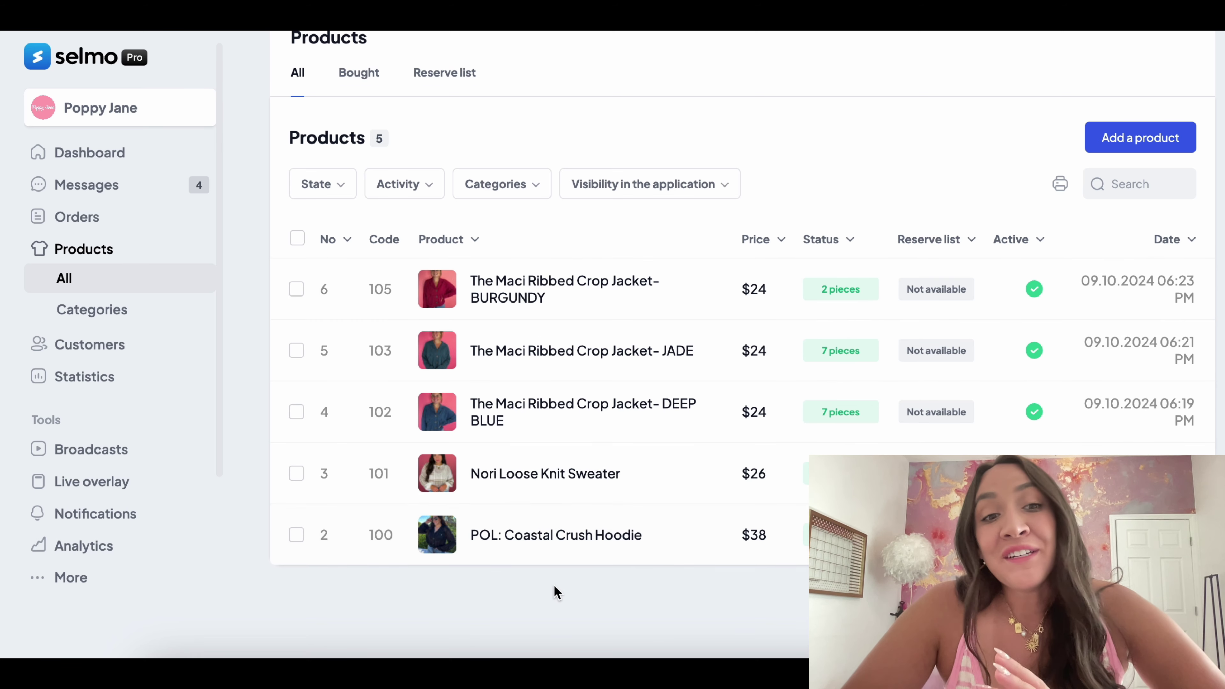
{"action": "scroll", "coordinate": [552, 588], "scroll_direction": "up", "scroll_amount": 1}
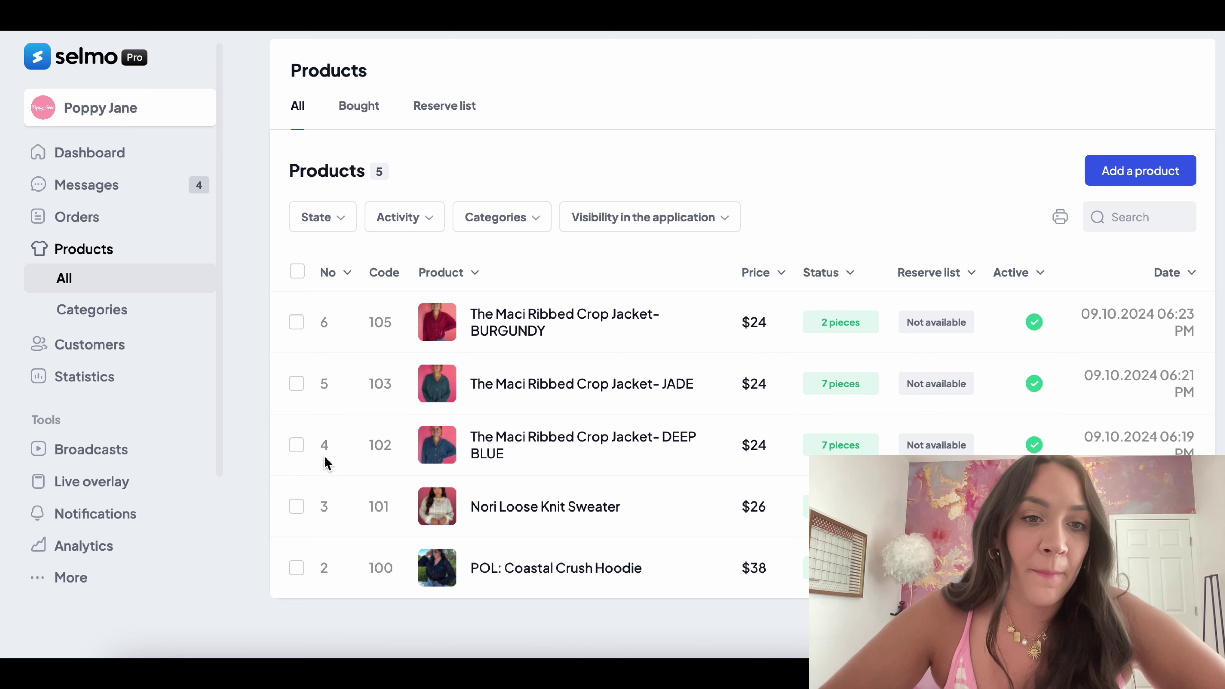
{"action": "scroll", "coordinate": [582, 544], "scroll_direction": "down", "scroll_amount": 1}
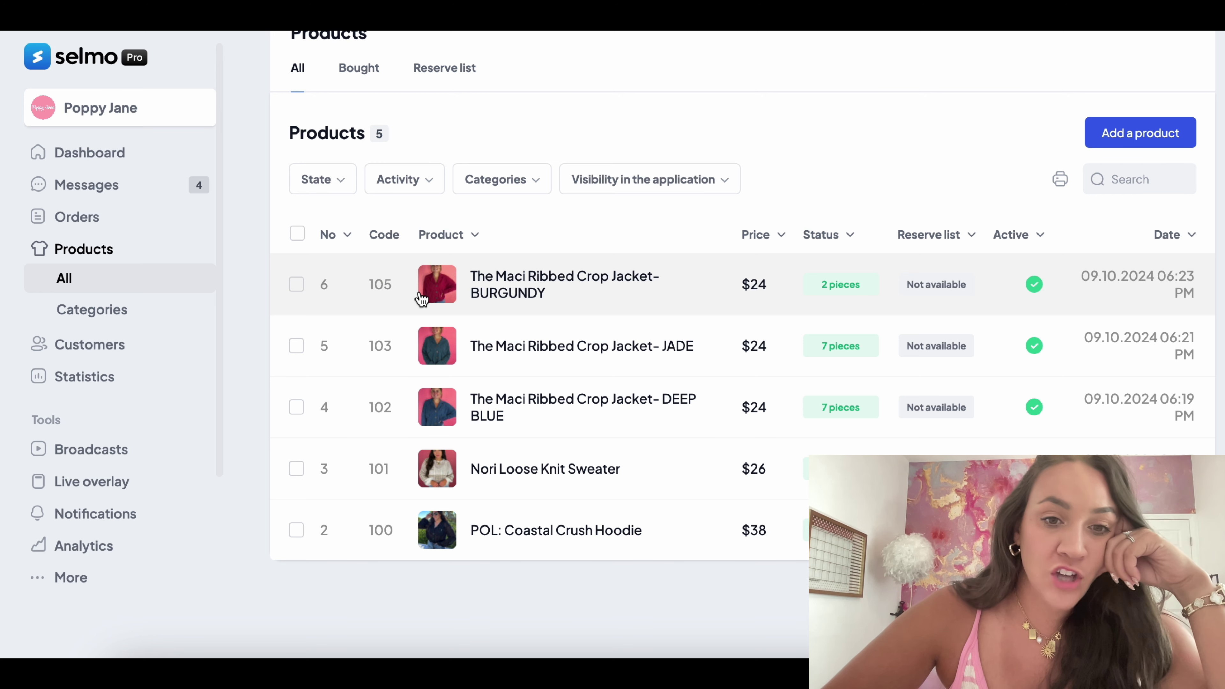
Open the POL: Coastal Crush Hoodie product for editing and go to its product code.
{"action": "left_click", "coordinate": [556, 530]}
{"action": "scroll", "coordinate": [627, 386], "scroll_direction": "down", "scroll_amount": 10}
{"action": "left_click", "coordinate": [546, 416]}
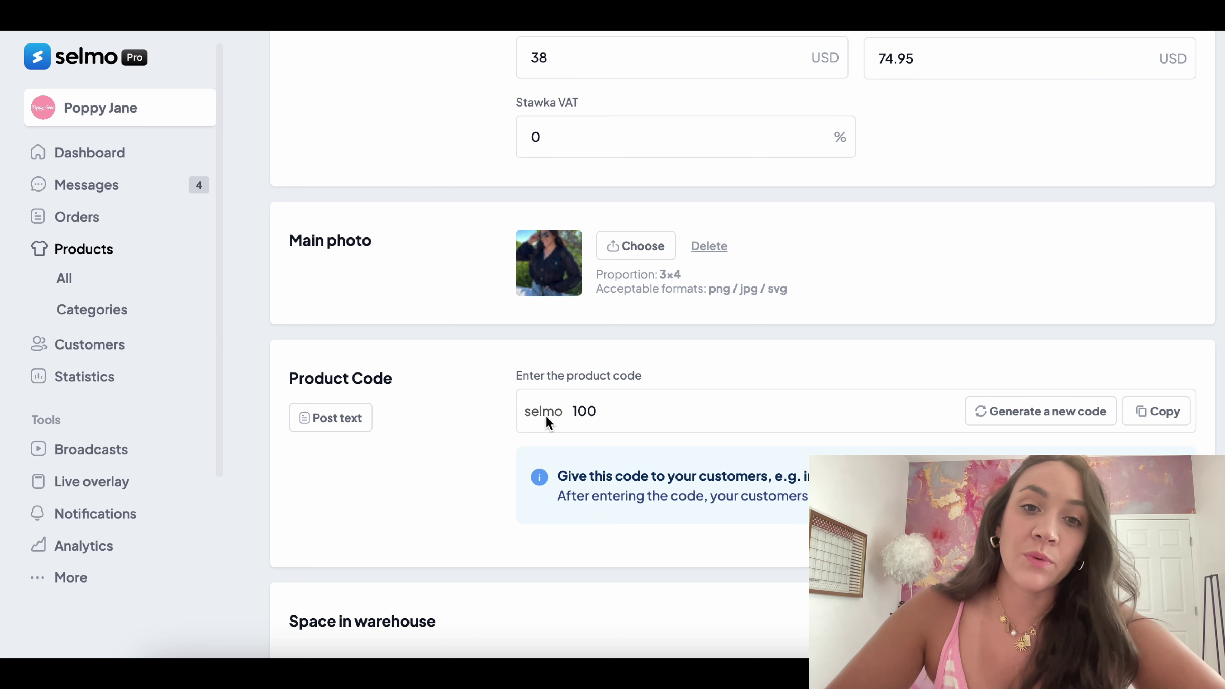
{"action": "scroll", "coordinate": [545, 415], "scroll_direction": "down", "scroll_amount": 2}
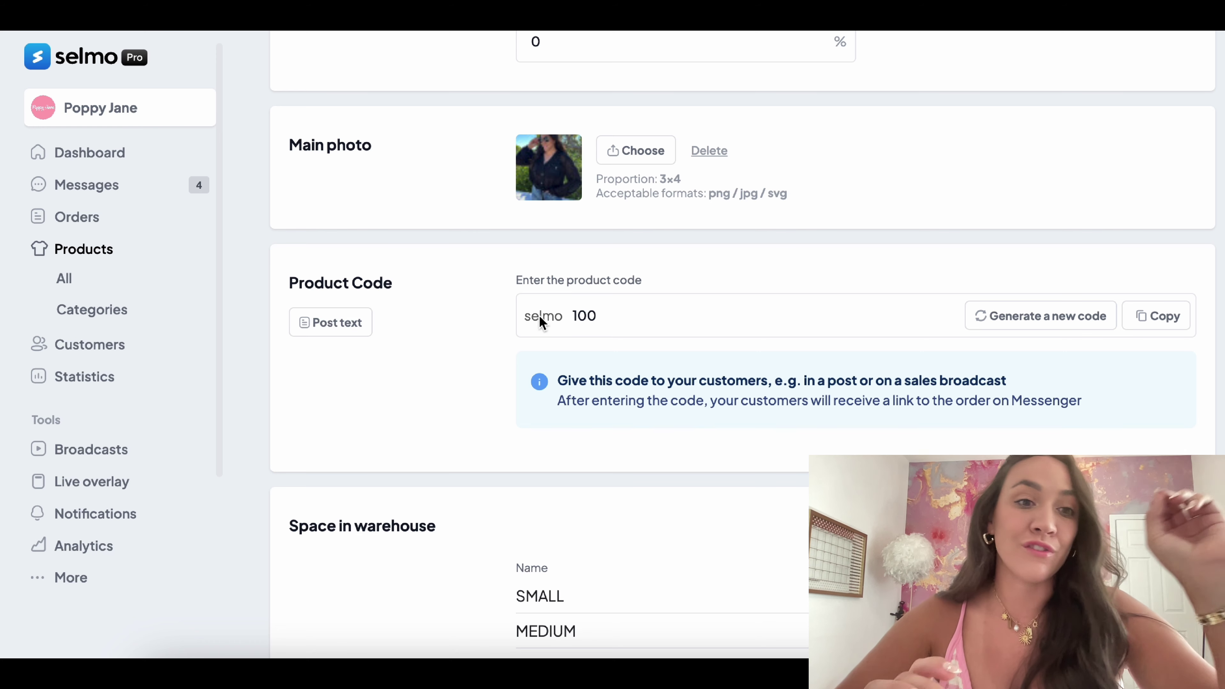
Generate a new product code for the hoodie, then view its post text with order codes and close it.
{"action": "left_click", "coordinate": [972, 321]}
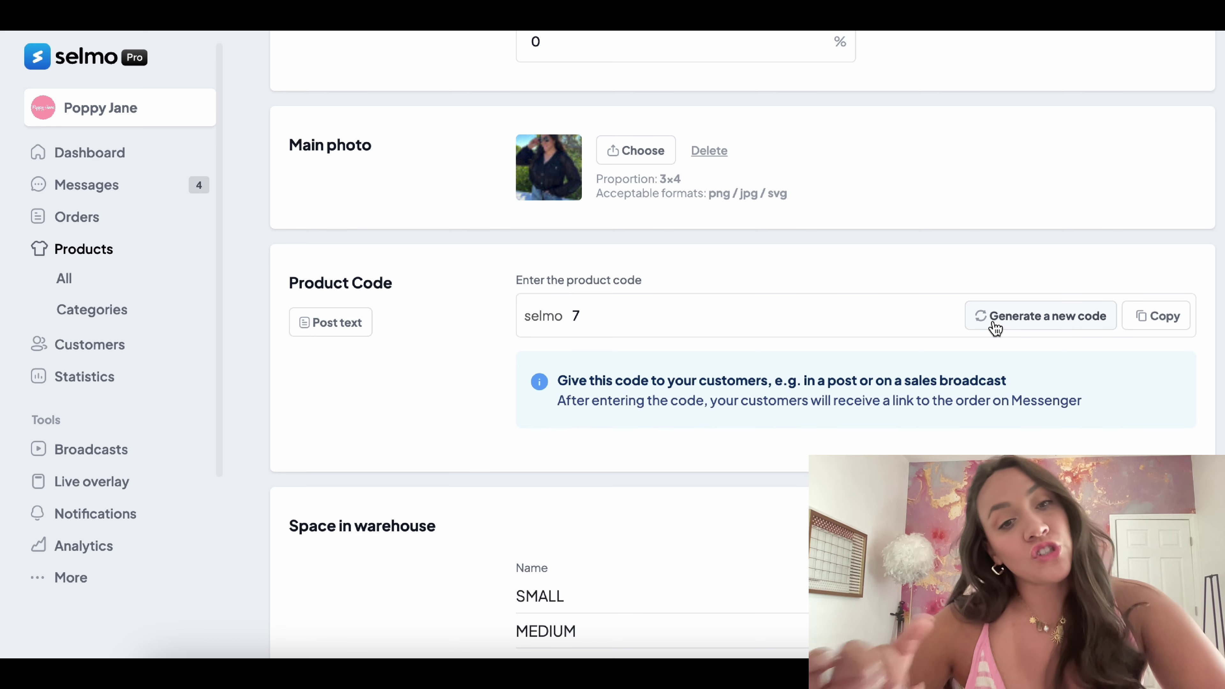
{"action": "left_click", "coordinate": [994, 327]}
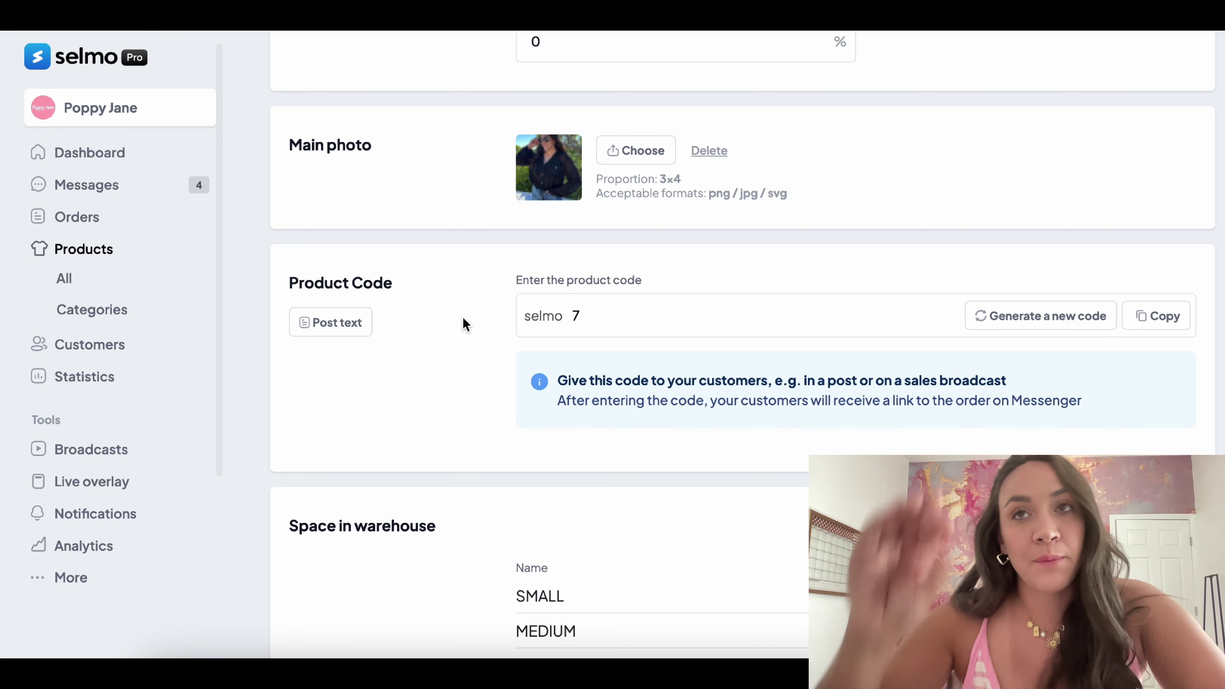
{"action": "left_click", "coordinate": [340, 323]}
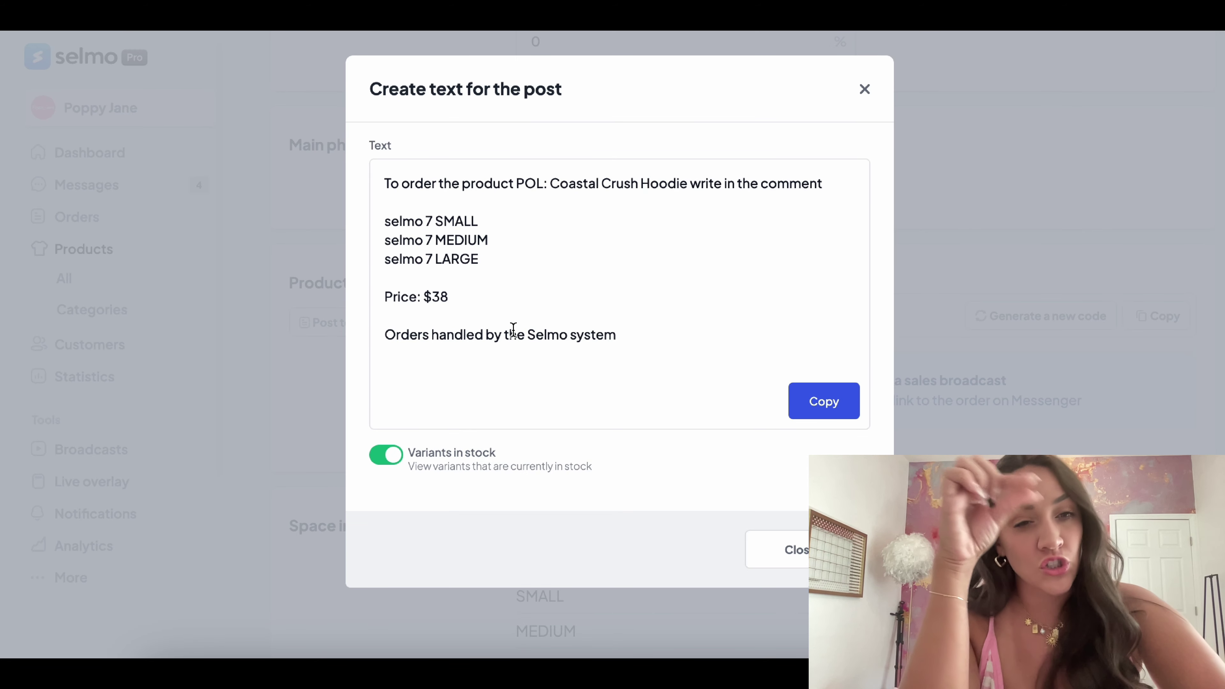
{"action": "left_click", "coordinate": [864, 89]}
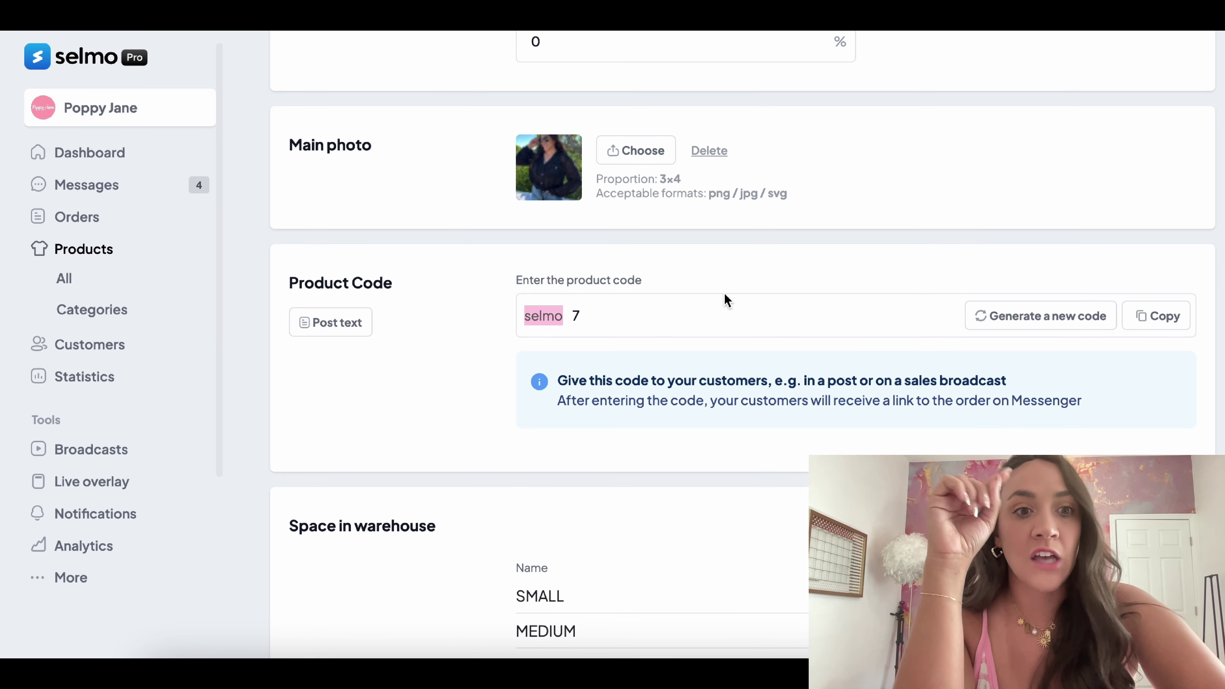
Set the hoodie's product code number to 100.
{"action": "left_click", "coordinate": [716, 312]}
{"action": "key", "text": "BackSpace"}
{"action": "type", "text": "100"}
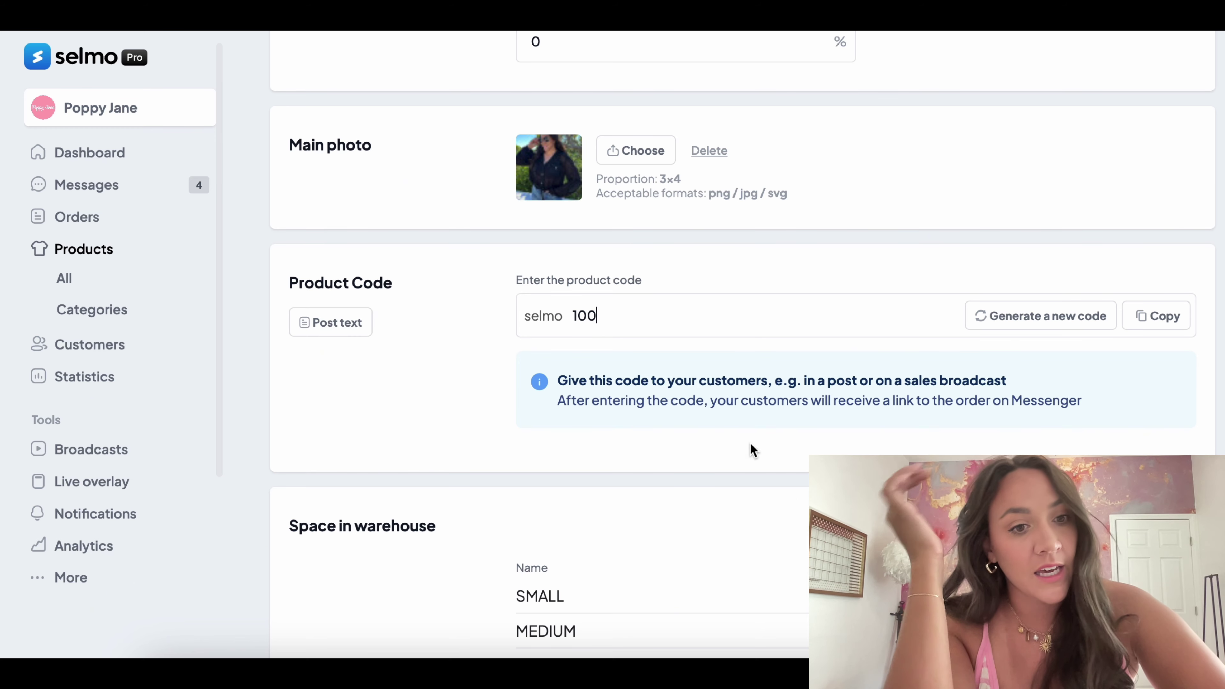
Highlight the "selmo" prefix in front of the product code number.
{"action": "scroll", "coordinate": [785, 493], "scroll_direction": "down", "scroll_amount": 3}
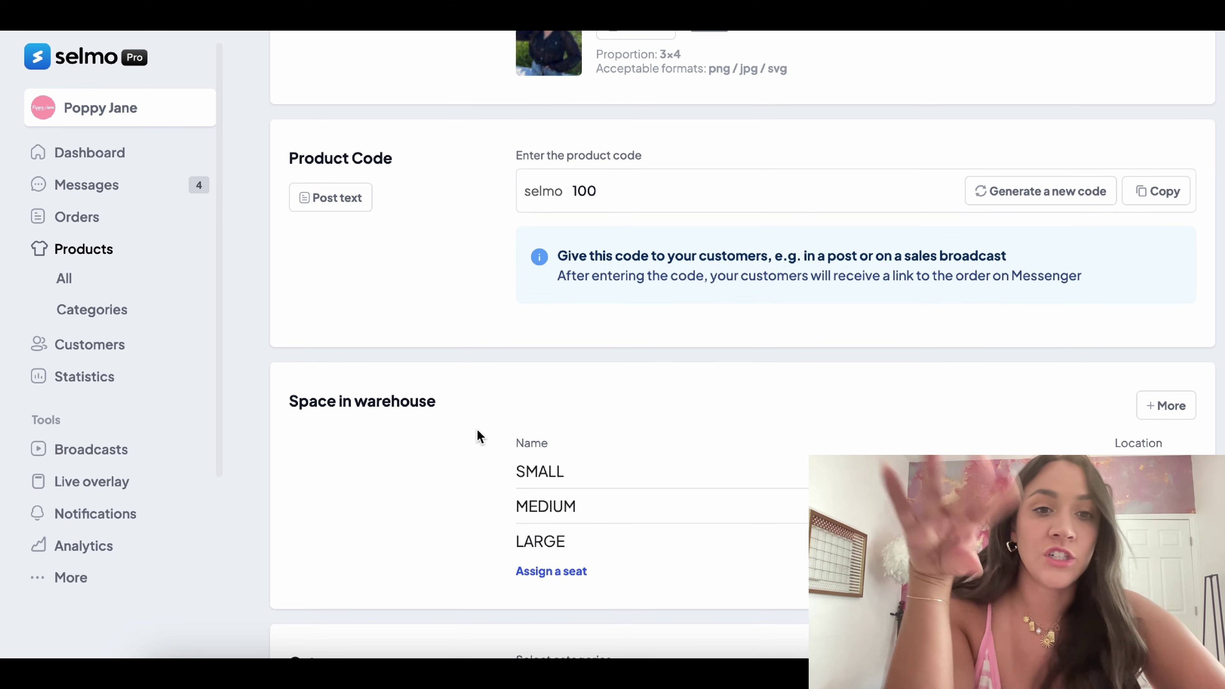
{"action": "left_click_drag", "start_coordinate": [526, 193], "coordinate": [563, 193]}
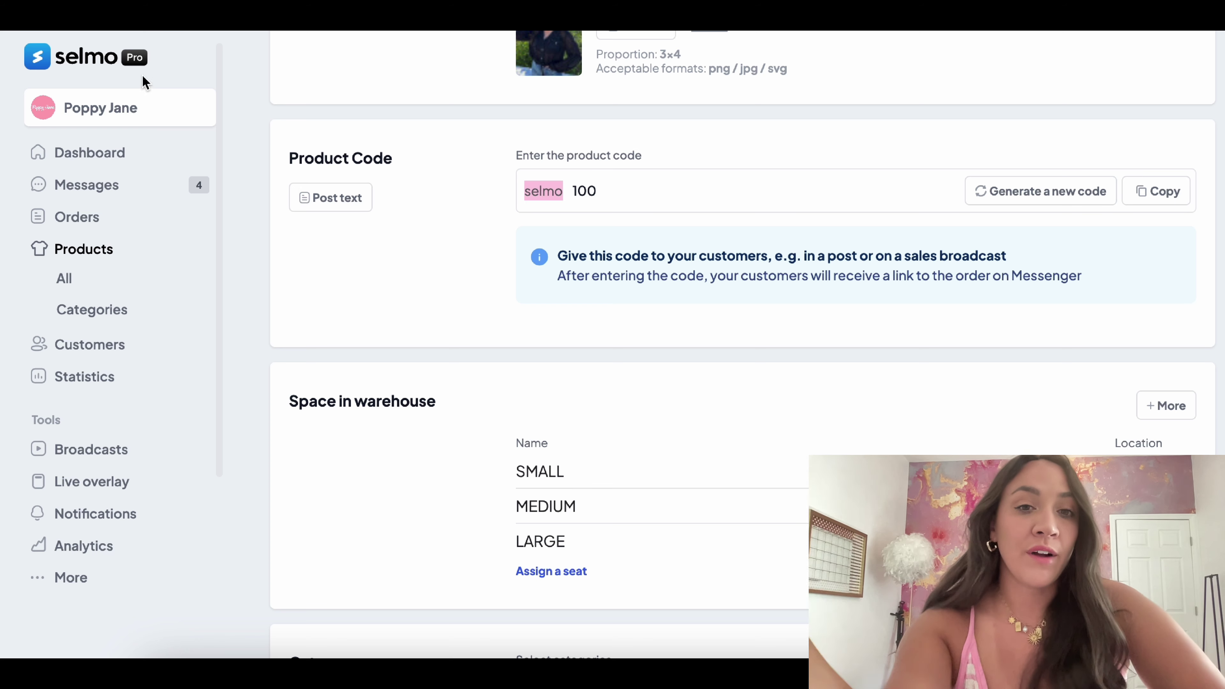
{"action": "left_click", "coordinate": [554, 191]}
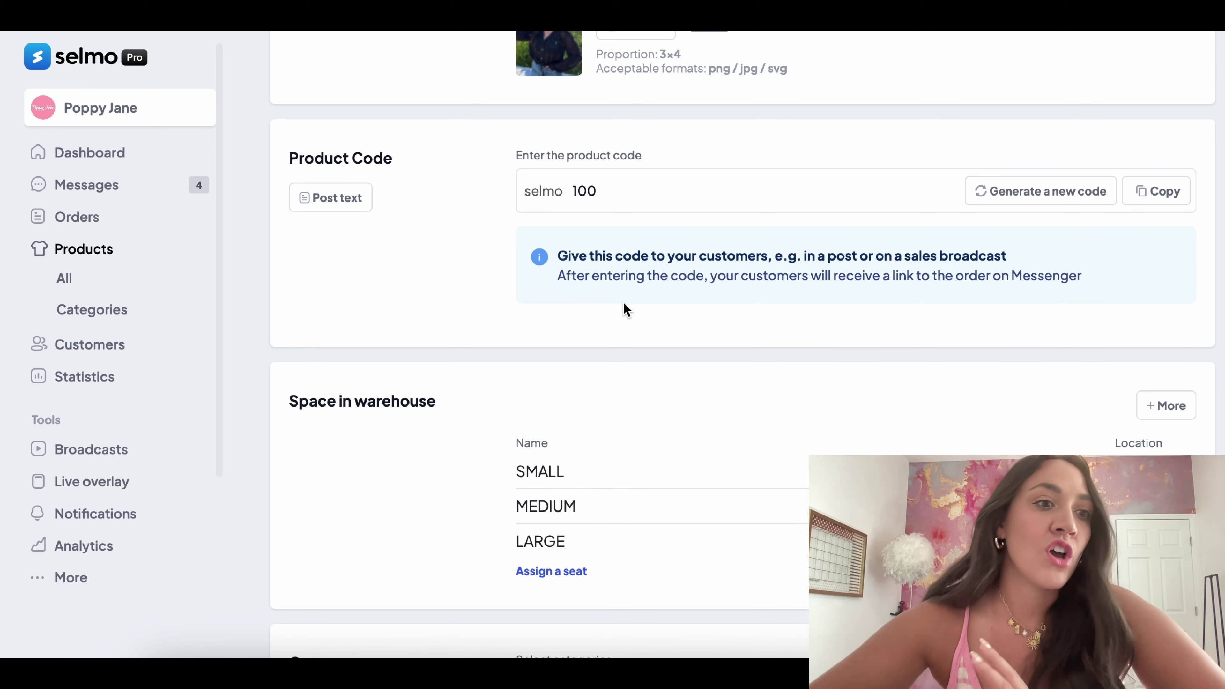
Examine the hoodie's warehouse space, category, mobile application visibility, and variant sizes, prices, quantities and codes.
{"action": "scroll", "coordinate": [626, 309], "scroll_direction": "down", "scroll_amount": 3}
{"action": "scroll", "coordinate": [626, 309], "scroll_direction": "down", "scroll_amount": 3}
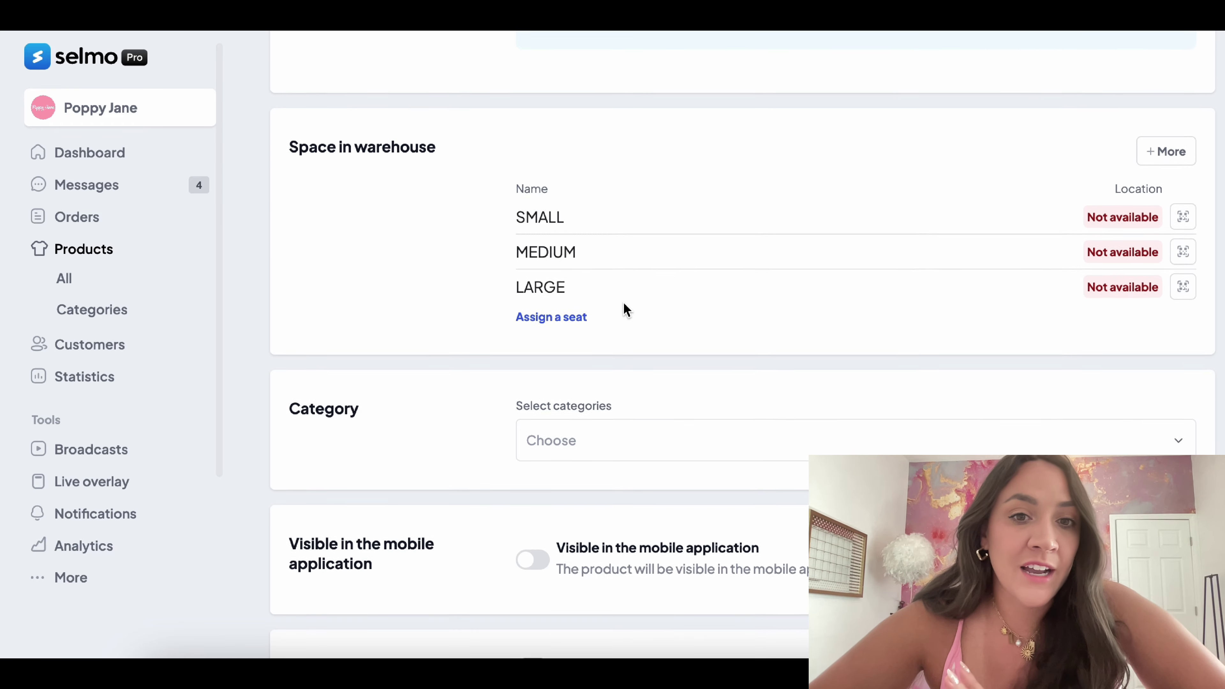
{"action": "scroll", "coordinate": [626, 309], "scroll_direction": "down", "scroll_amount": 1}
{"action": "scroll", "coordinate": [626, 309], "scroll_direction": "up", "scroll_amount": 1}
{"action": "scroll", "coordinate": [626, 309], "scroll_direction": "up", "scroll_amount": 2}
{"action": "scroll", "coordinate": [626, 309], "scroll_direction": "down", "scroll_amount": 1}
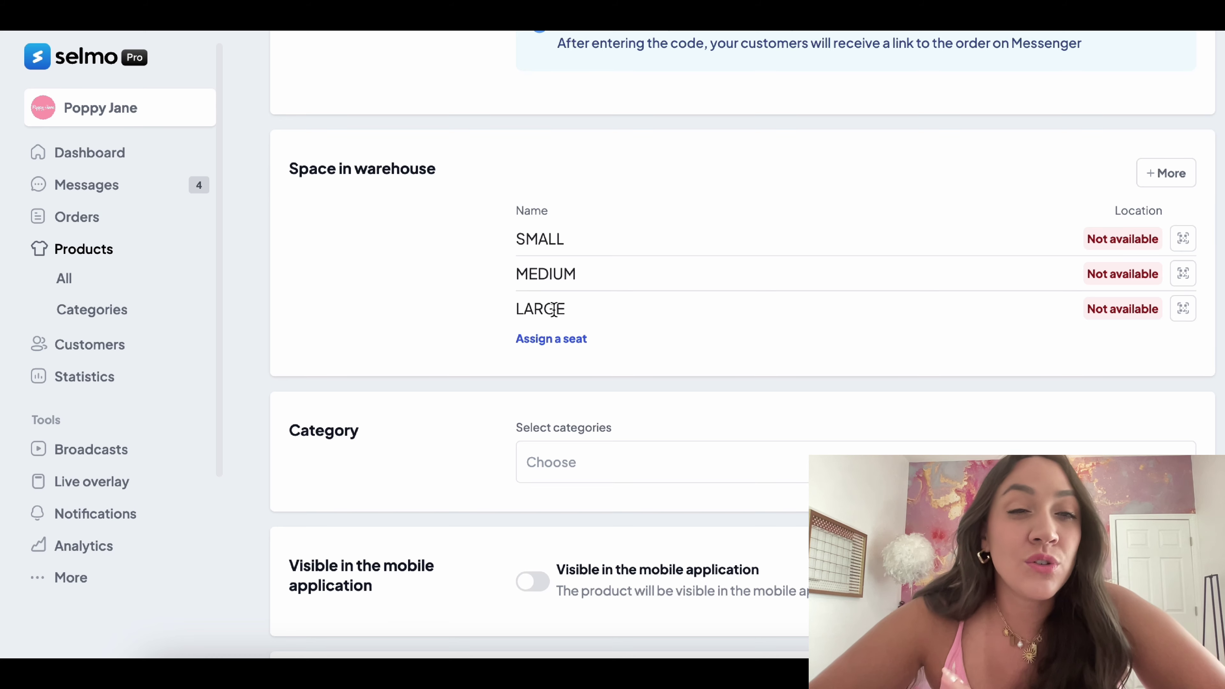
{"action": "scroll", "coordinate": [569, 449], "scroll_direction": "down", "scroll_amount": 5}
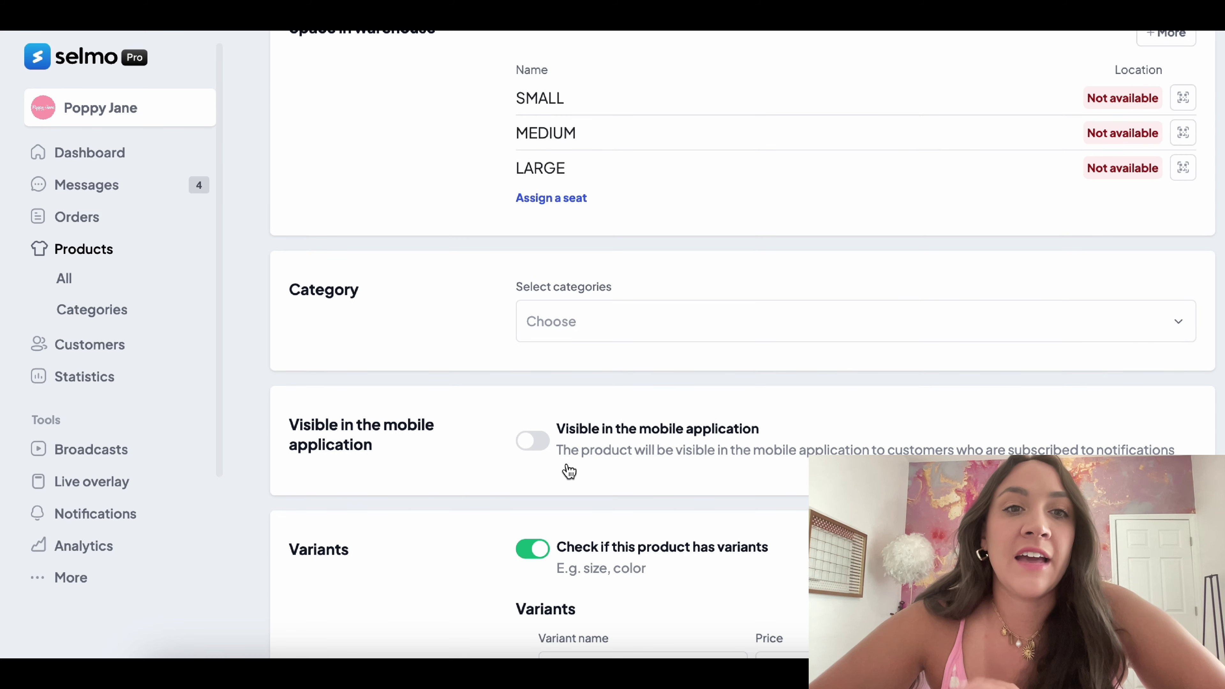
{"action": "scroll", "coordinate": [570, 471], "scroll_direction": "down", "scroll_amount": 1}
{"action": "scroll", "coordinate": [569, 471], "scroll_direction": "down", "scroll_amount": 5}
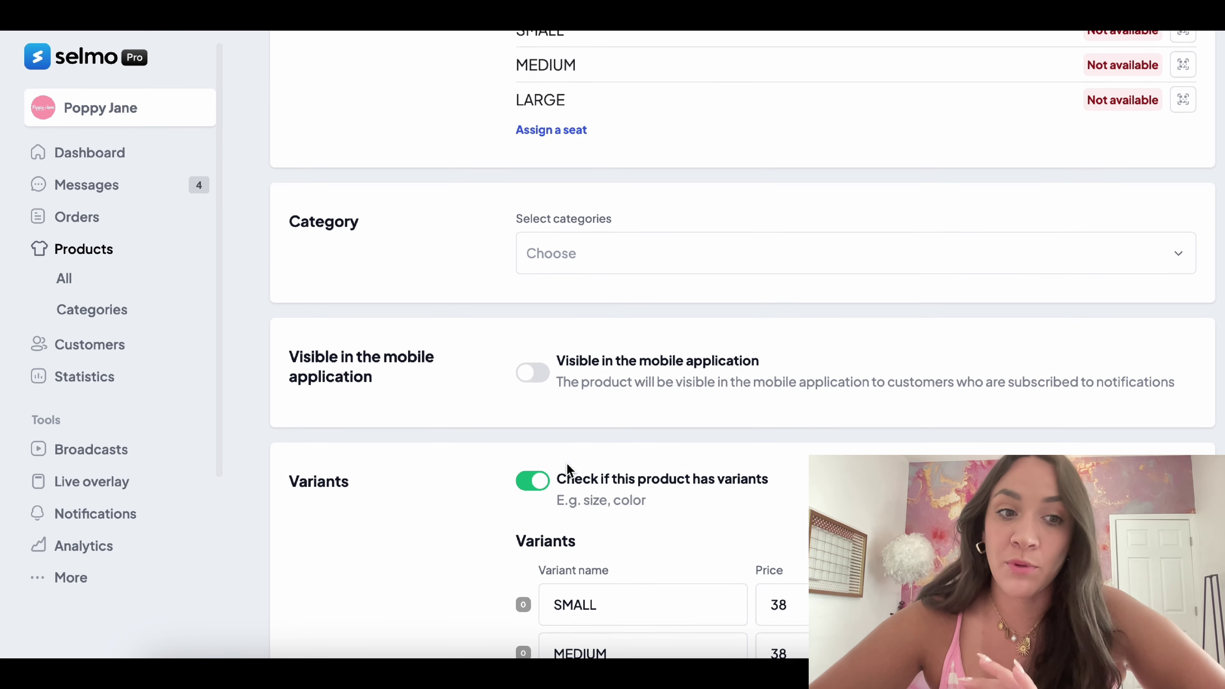
{"action": "scroll", "coordinate": [567, 463], "scroll_direction": "down", "scroll_amount": 4}
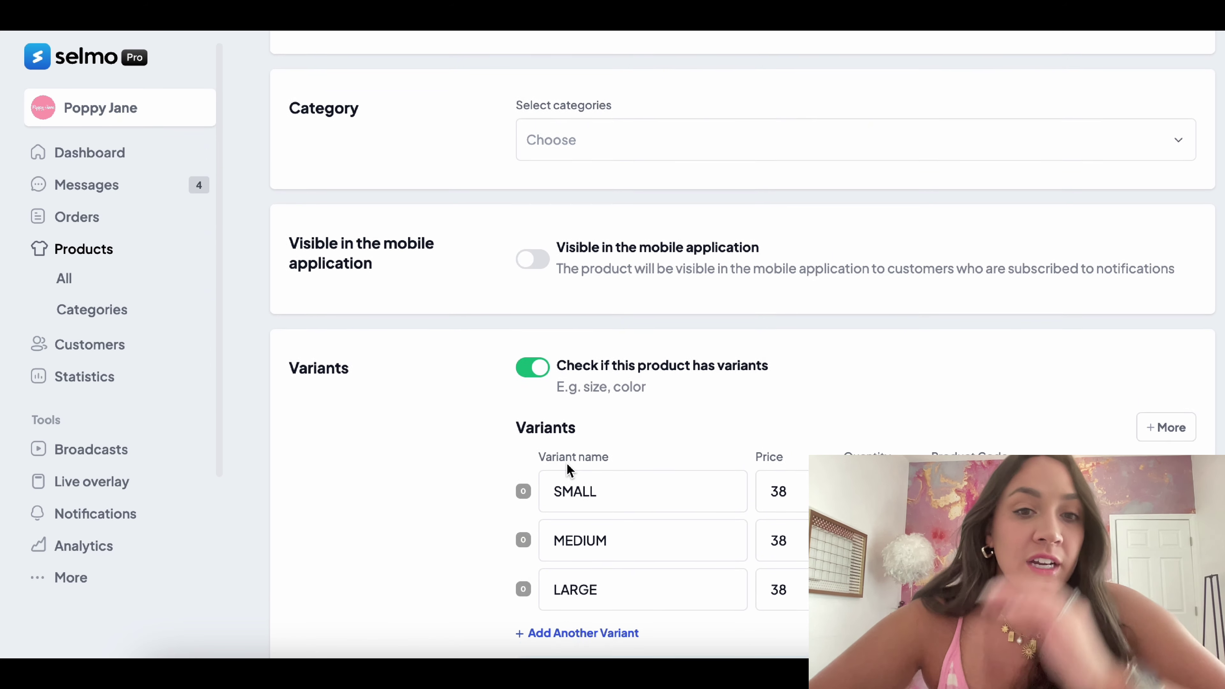
{"action": "scroll", "coordinate": [568, 468], "scroll_direction": "down", "scroll_amount": 3}
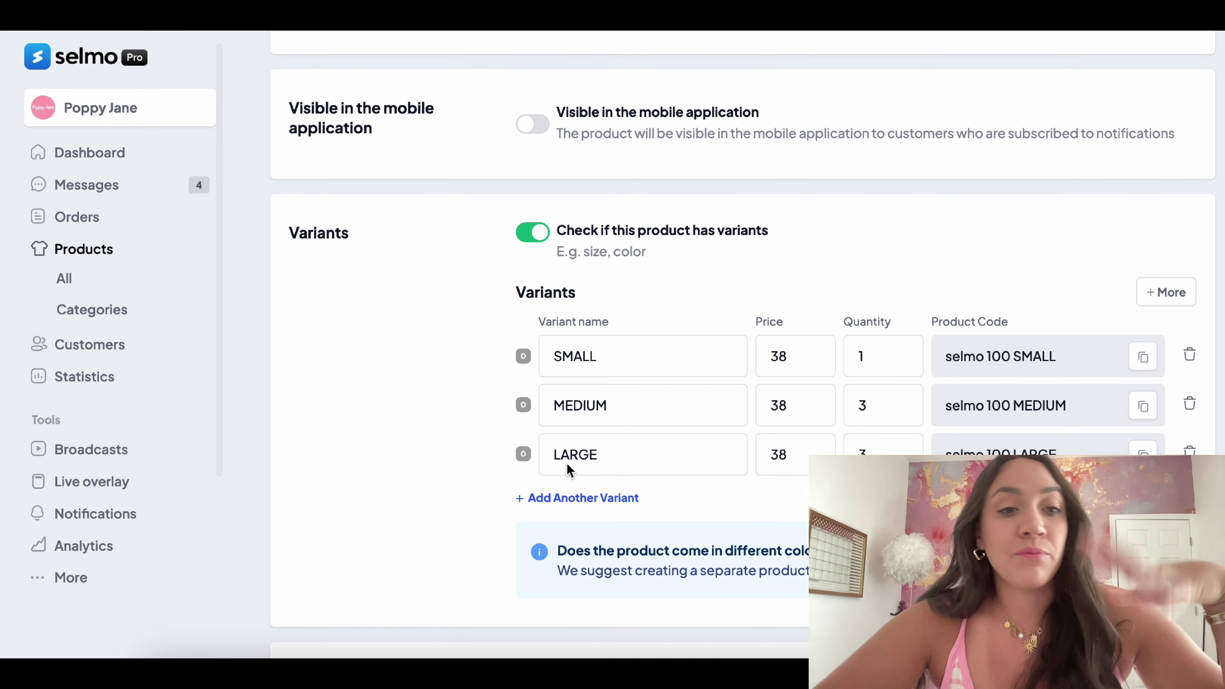
{"action": "scroll", "coordinate": [773, 520], "scroll_direction": "down", "scroll_amount": 2}
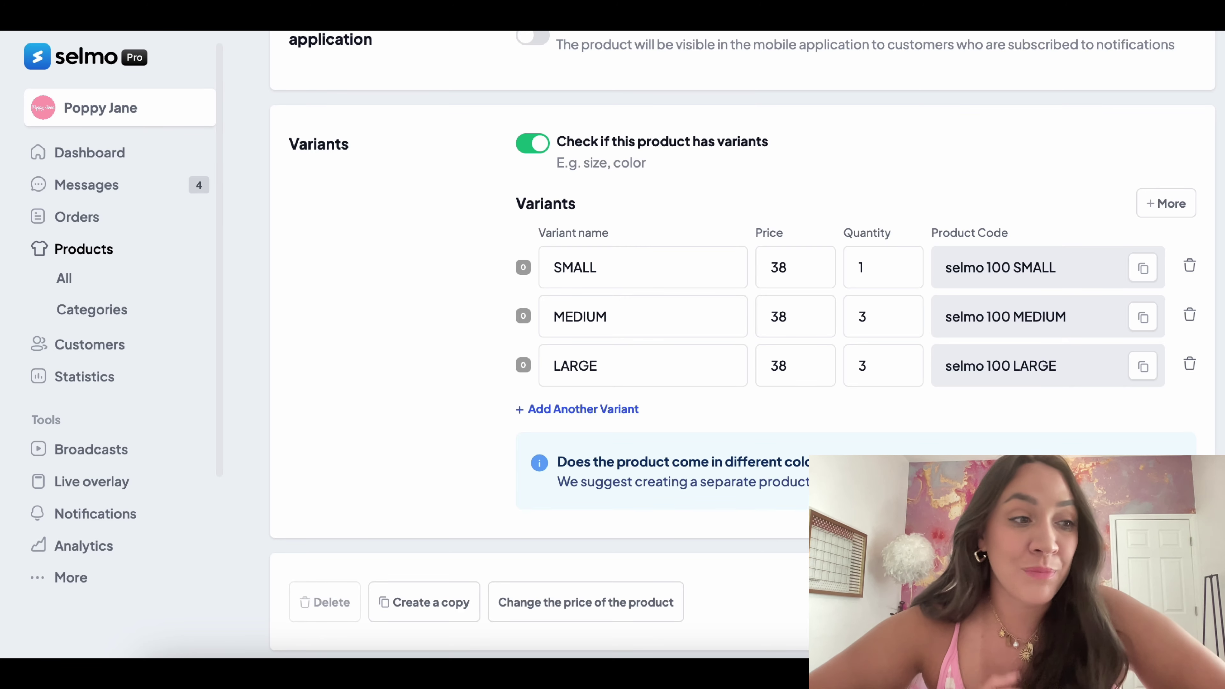
Leave the hoodie's edit page and return to the list of all products.
{"action": "scroll", "coordinate": [571, 287], "scroll_direction": "up", "scroll_amount": 15}
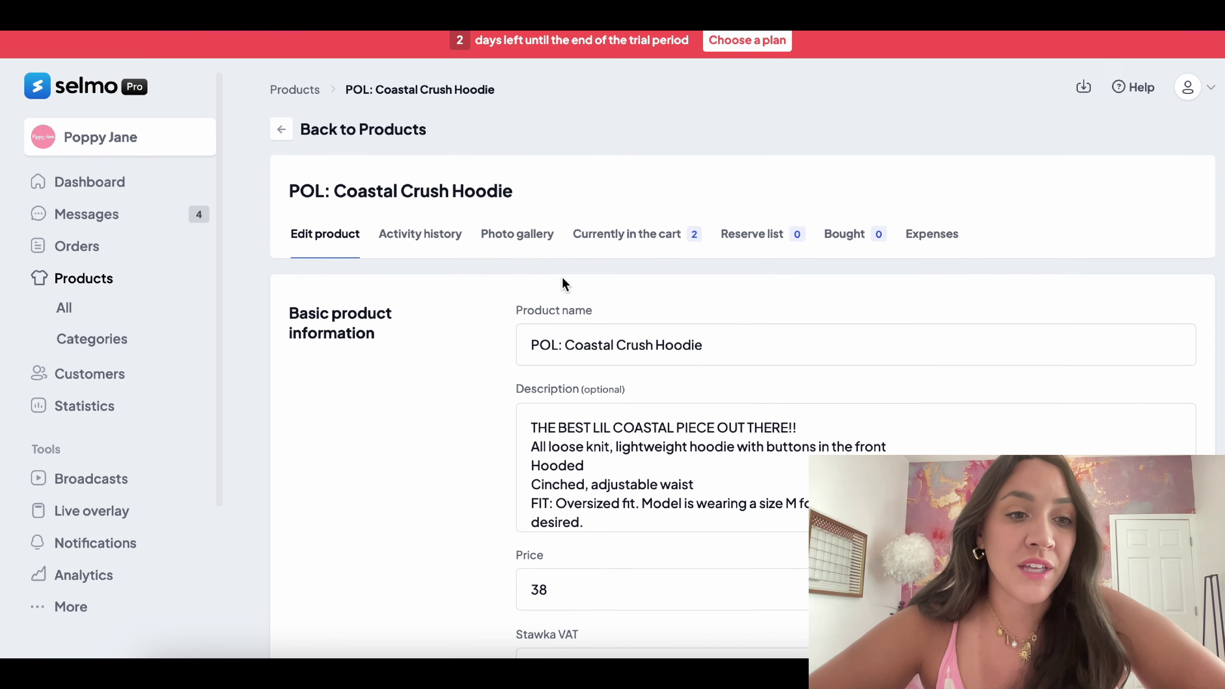
{"action": "left_click", "coordinate": [282, 144]}
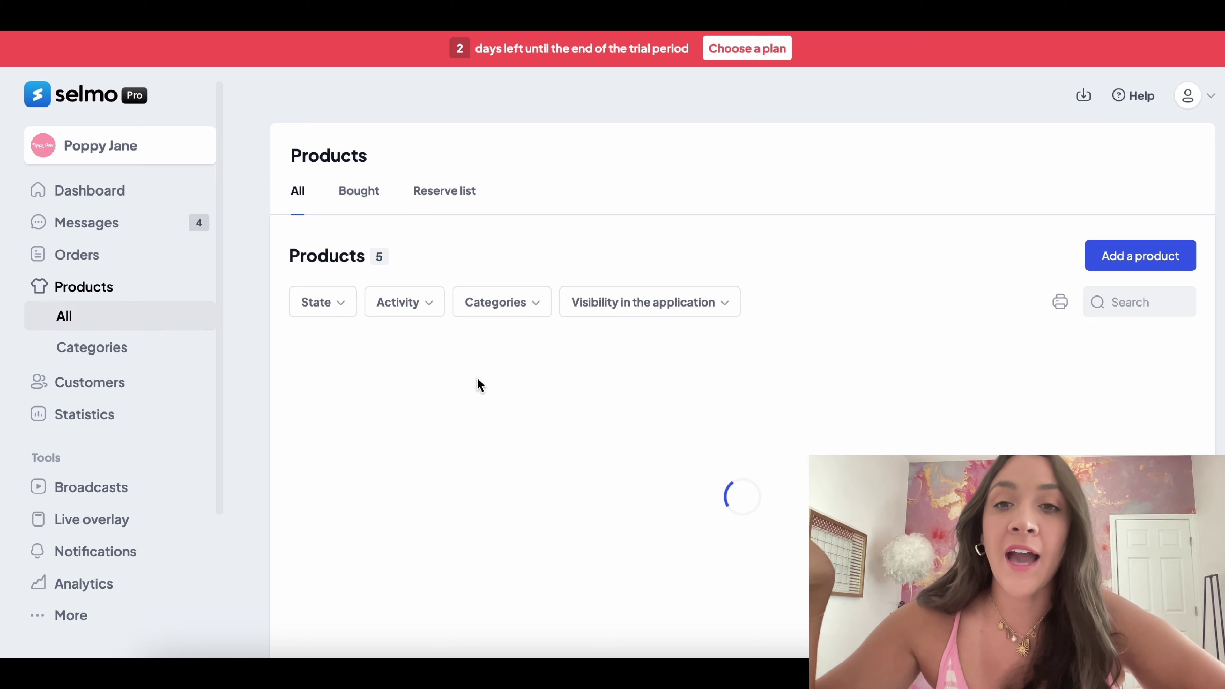
{"action": "scroll", "coordinate": [479, 386], "scroll_direction": "down", "scroll_amount": 1}
{"action": "scroll", "coordinate": [479, 384], "scroll_direction": "down", "scroll_amount": 1}
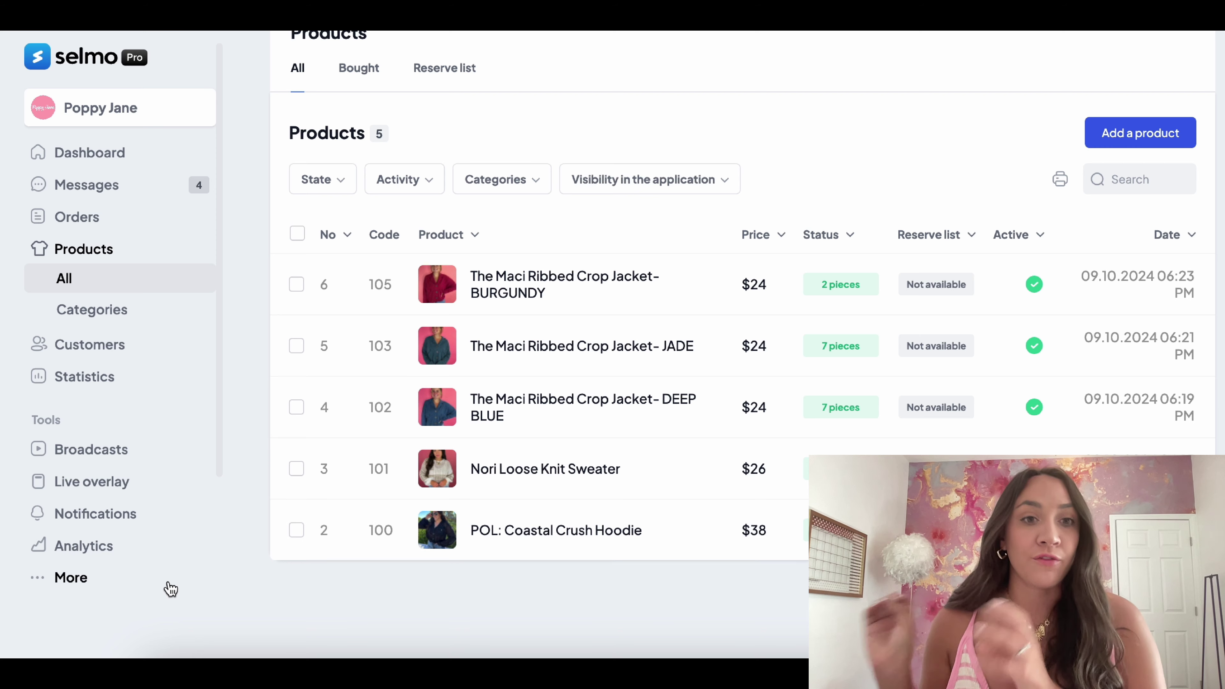
Open the social media channels section of the settings to view the Facebook and Instagram connections.
{"action": "scroll", "coordinate": [167, 588], "scroll_direction": "down", "scroll_amount": 3}
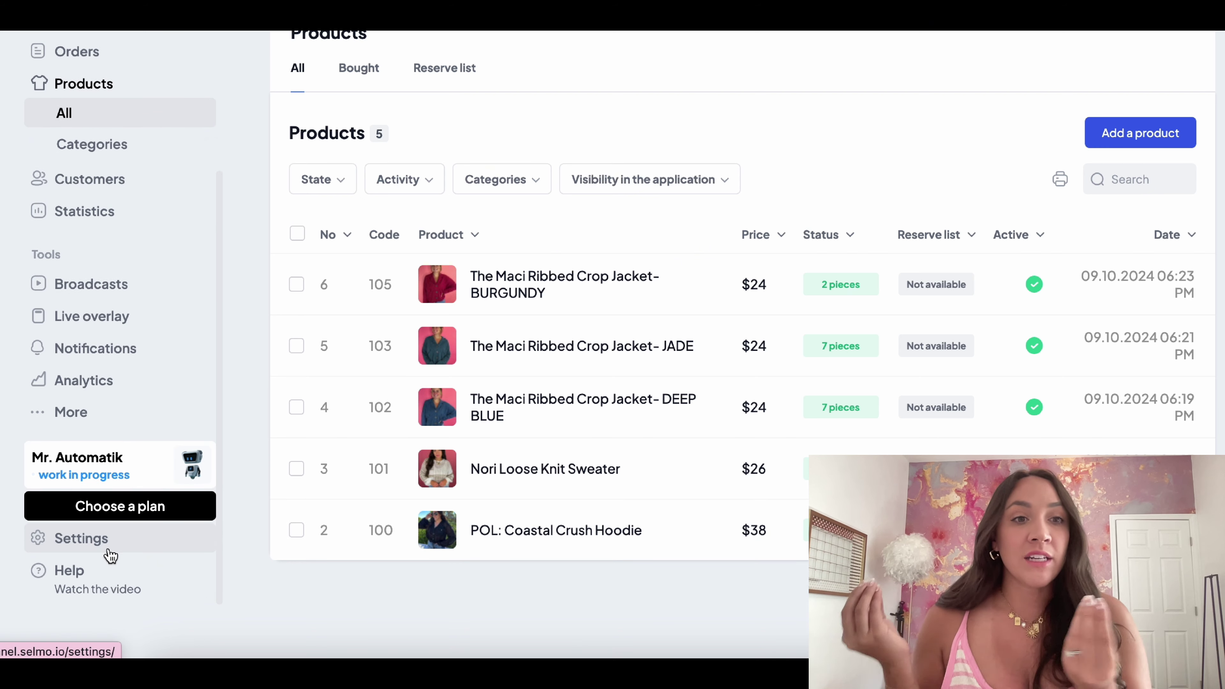
{"action": "left_click", "coordinate": [108, 548]}
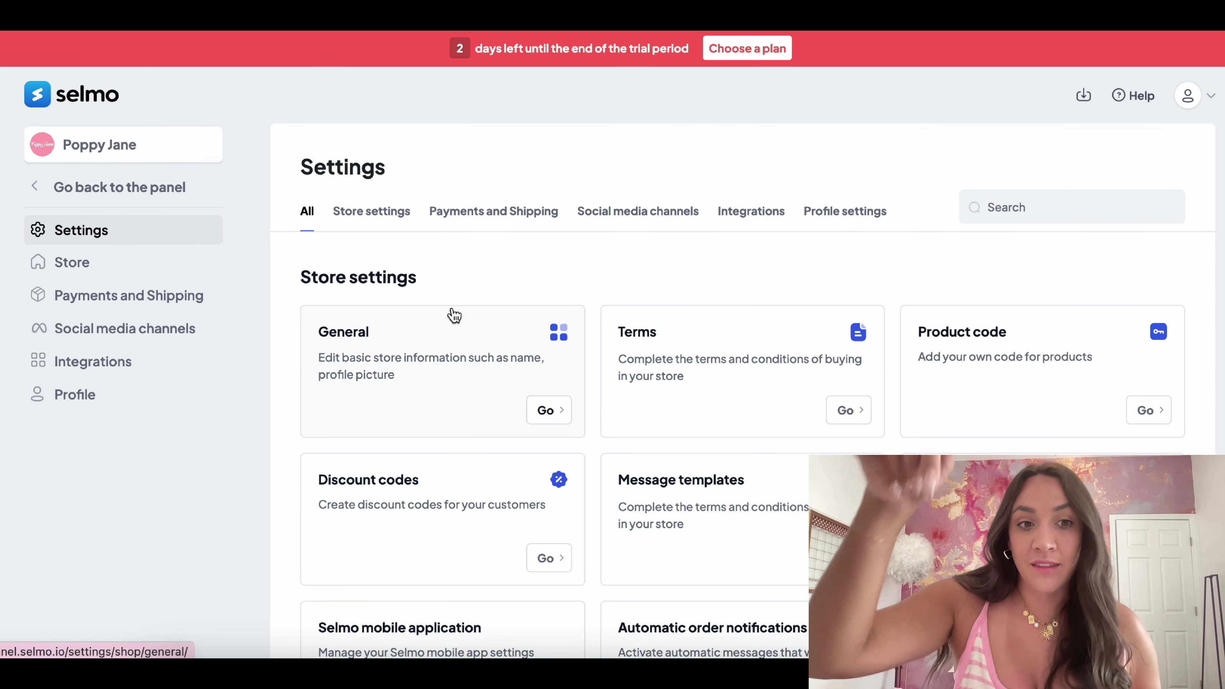
{"action": "left_click", "coordinate": [614, 223]}
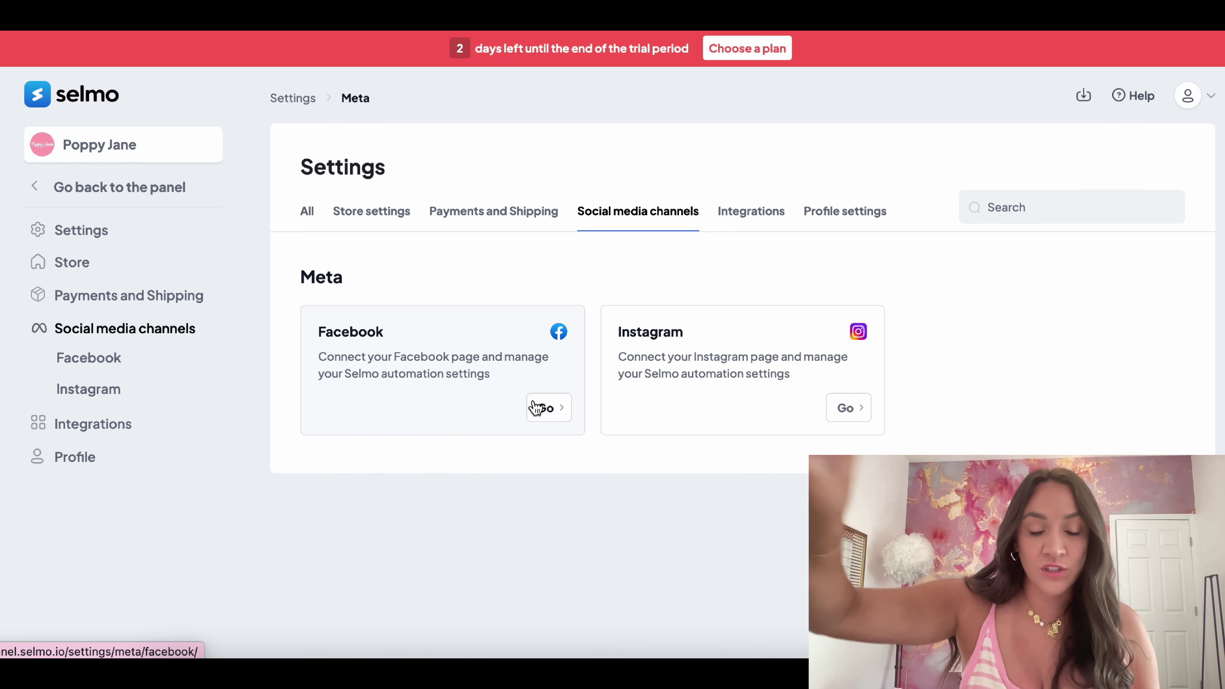
Leave the settings and reopen the product list.
{"action": "left_click", "coordinate": [97, 186]}
{"action": "left_click", "coordinate": [97, 289]}
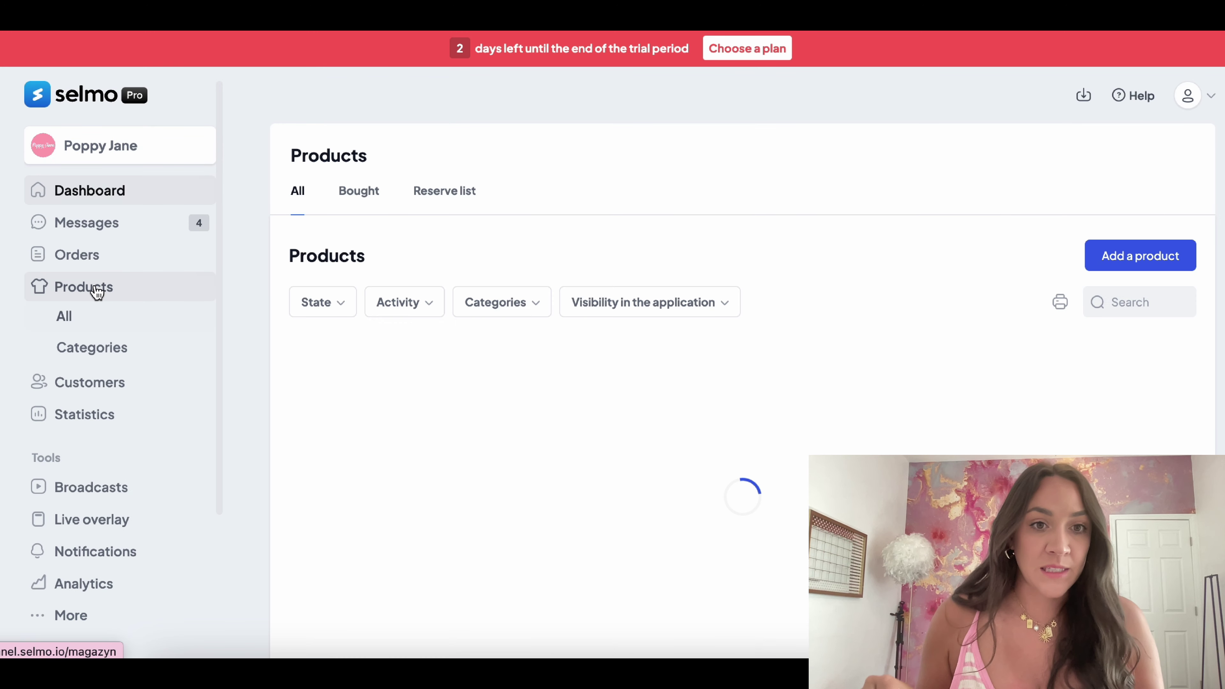
{"action": "scroll", "coordinate": [430, 433], "scroll_direction": "down", "scroll_amount": 3}
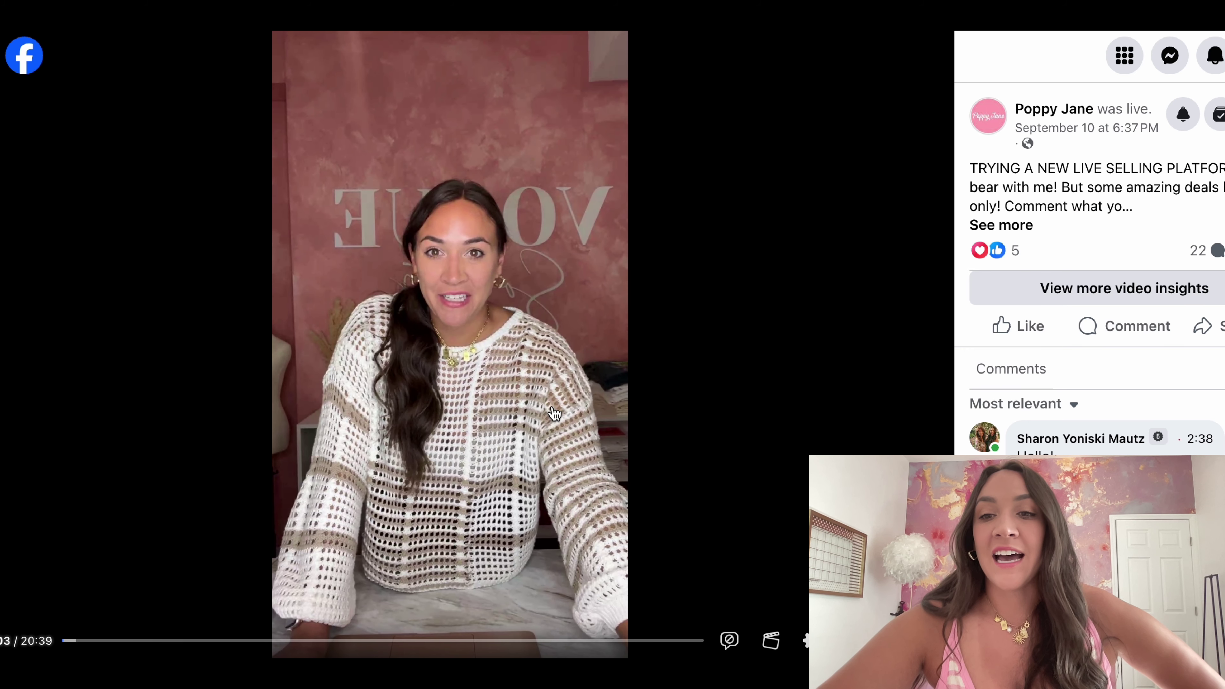
Expand the full description of the past live video on Facebook and highlight its text, including the comment ordering instructions.
{"action": "scroll", "coordinate": [1085, 434], "scroll_direction": "down", "scroll_amount": 2}
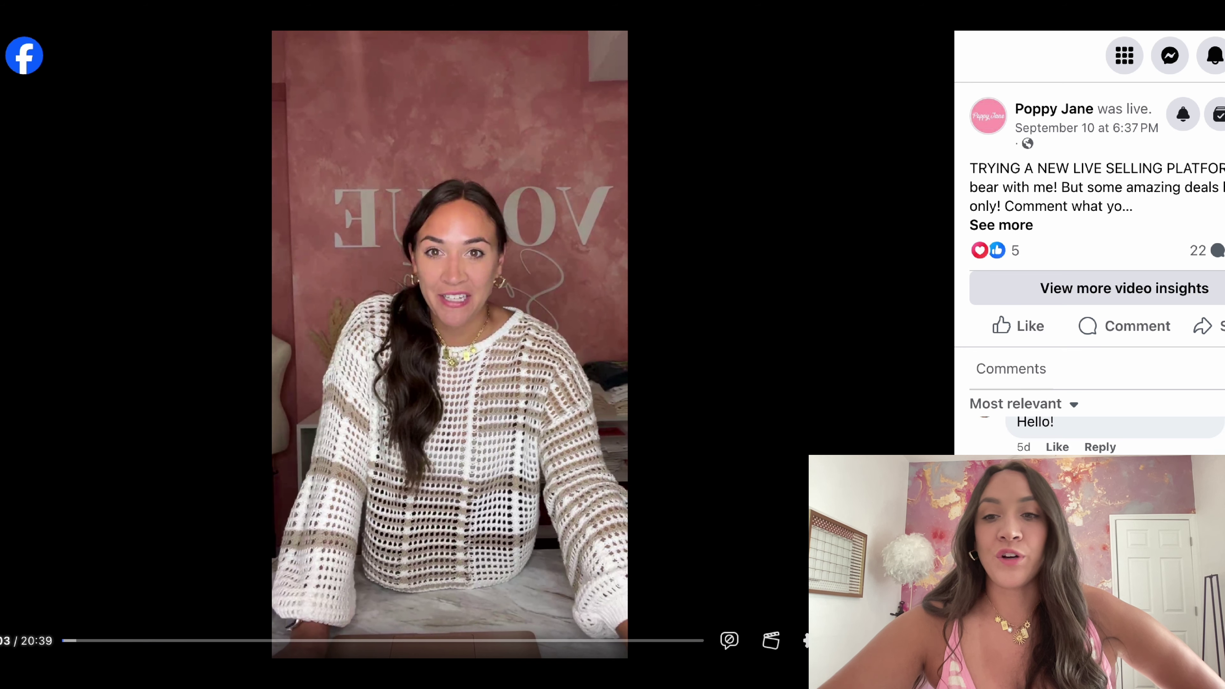
{"action": "left_click", "coordinate": [995, 225]}
{"action": "left_click_drag", "start_coordinate": [970, 173], "coordinate": [1052, 299]}
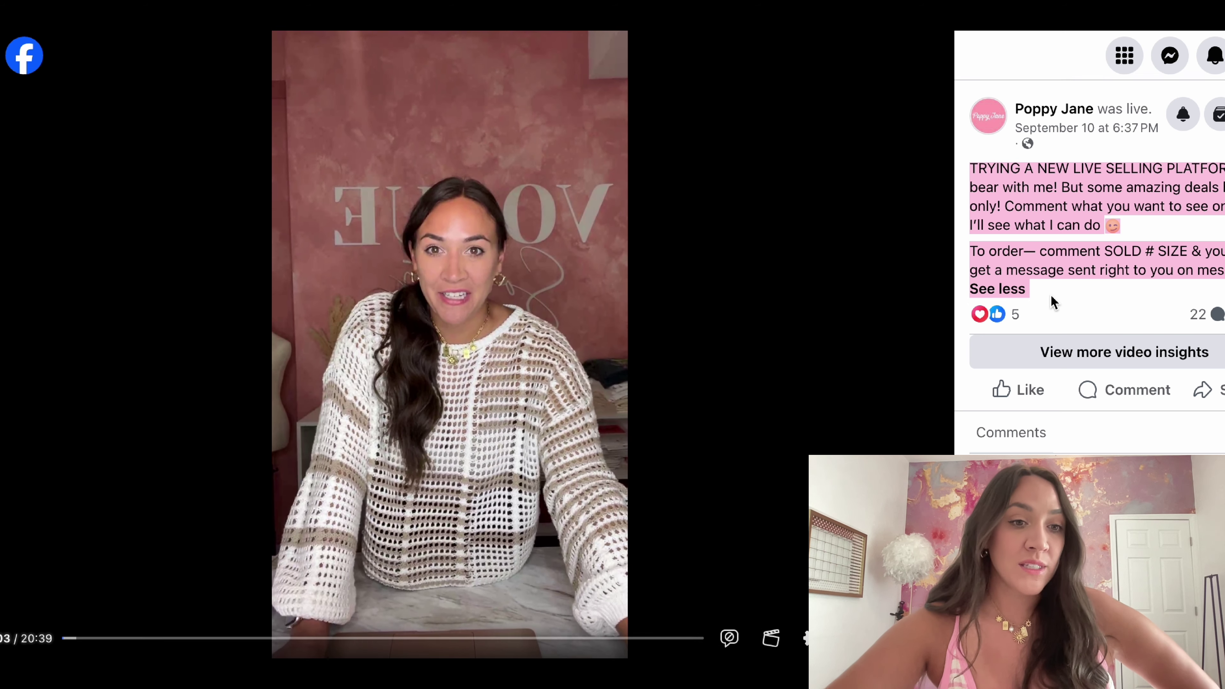
{"action": "left_click", "coordinate": [1162, 240]}
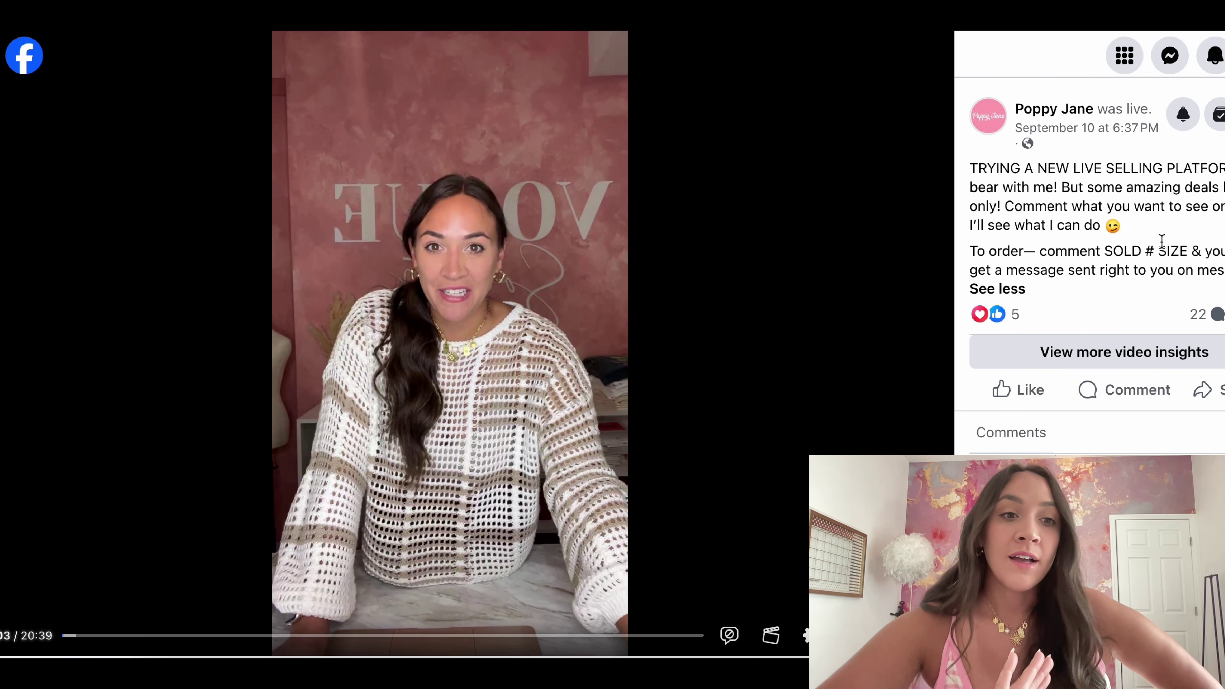
View the sorting options for the live video's comments, then dismiss them.
{"action": "left_click", "coordinate": [1011, 432]}
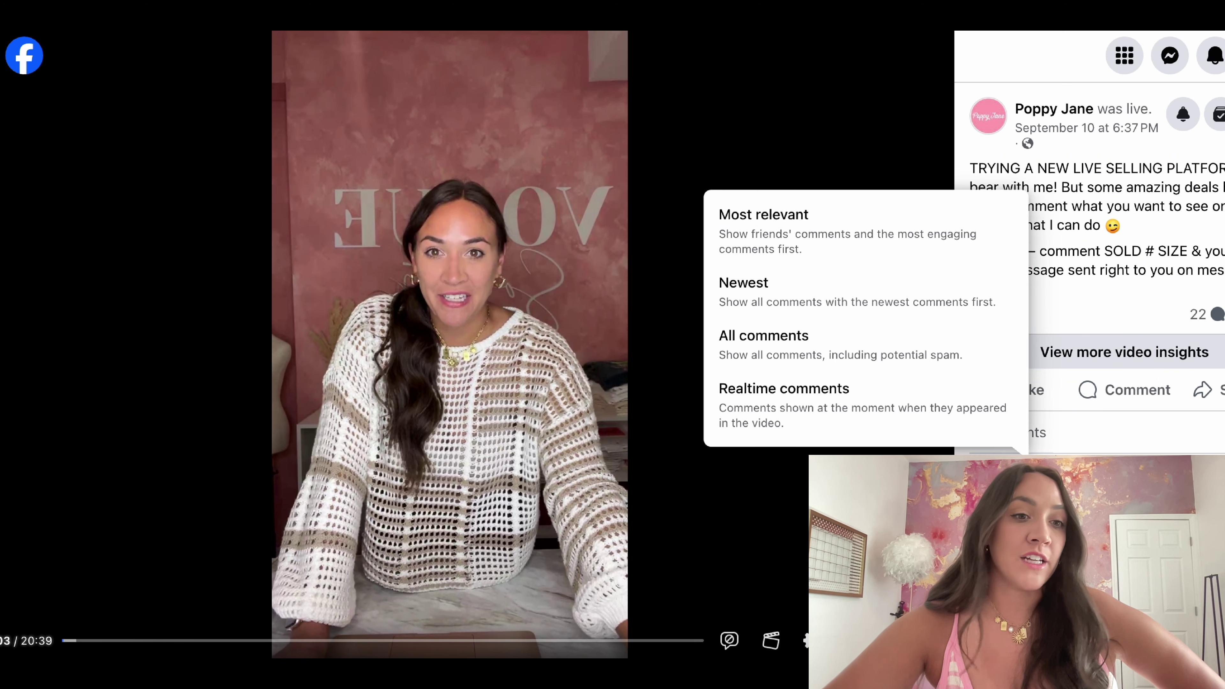
{"action": "key", "text": "Escape"}
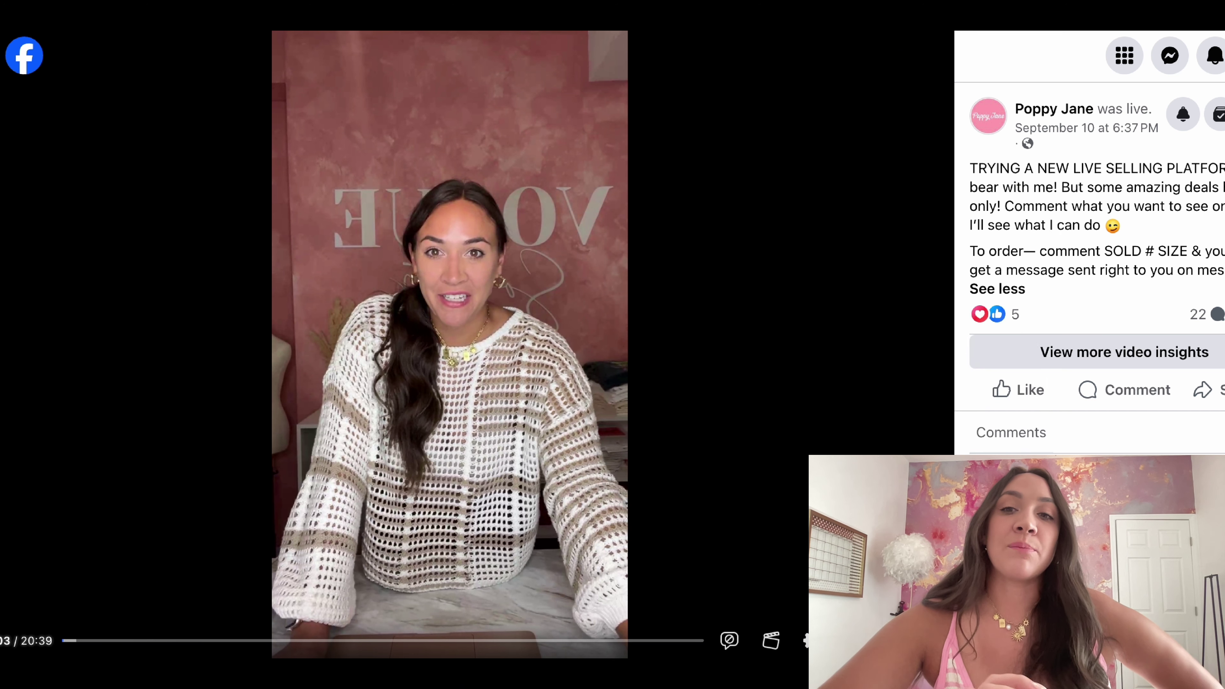